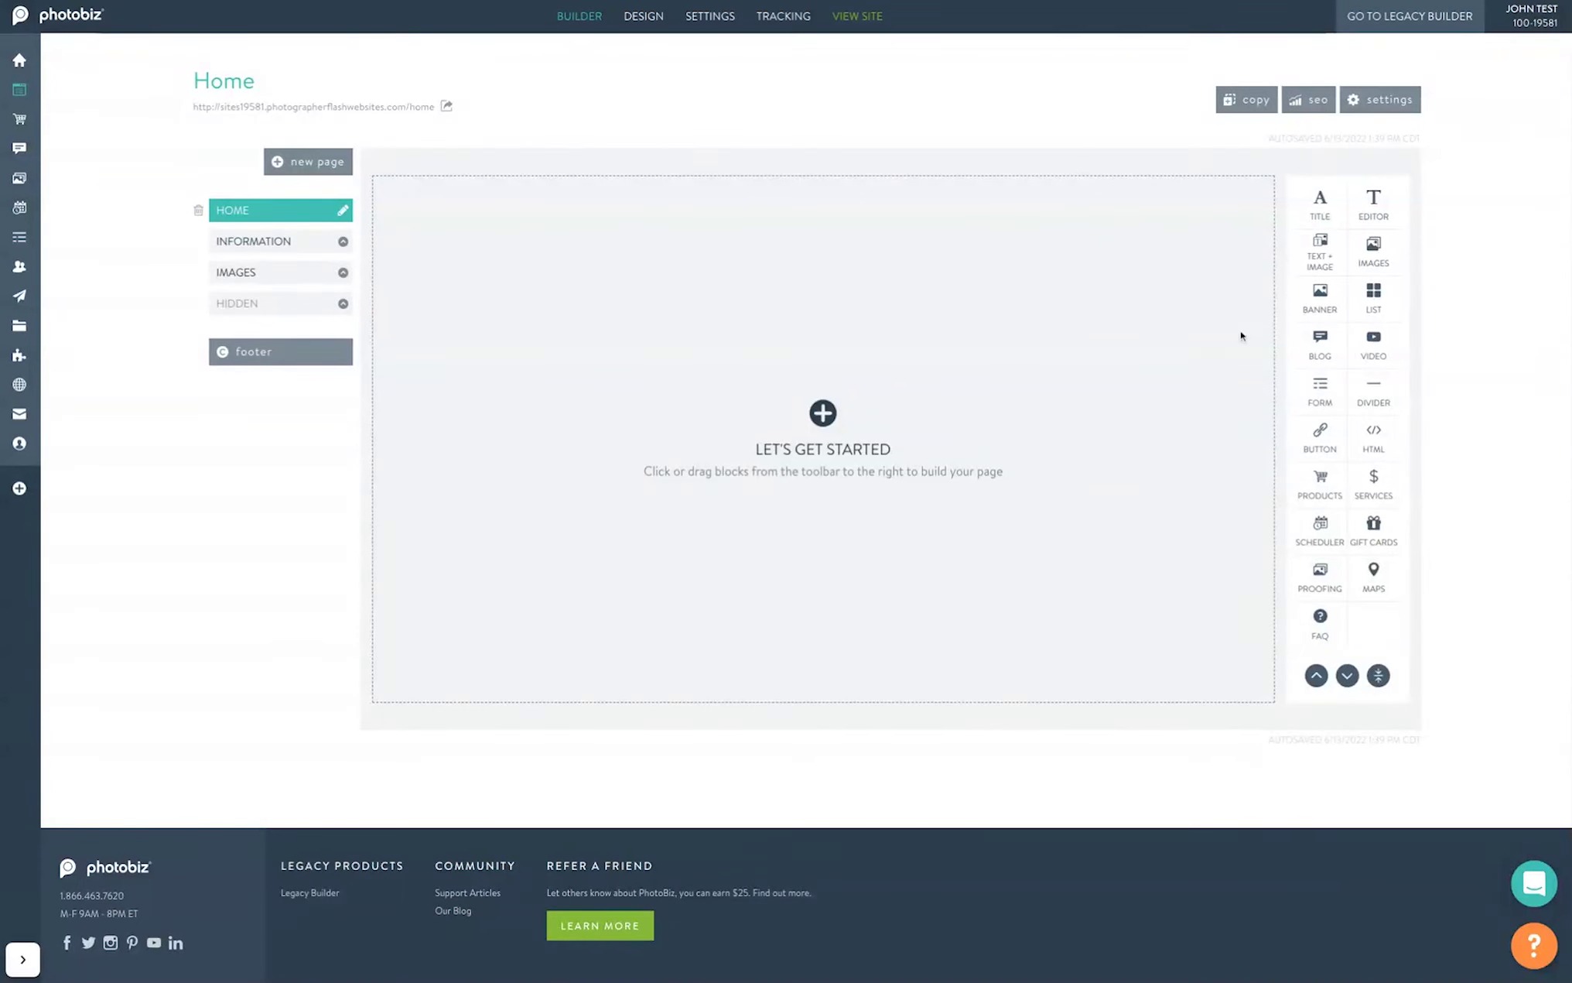
Step: Add a banner block to the top of the Home page
{"action": "left_click", "coordinate": [1319, 299]}
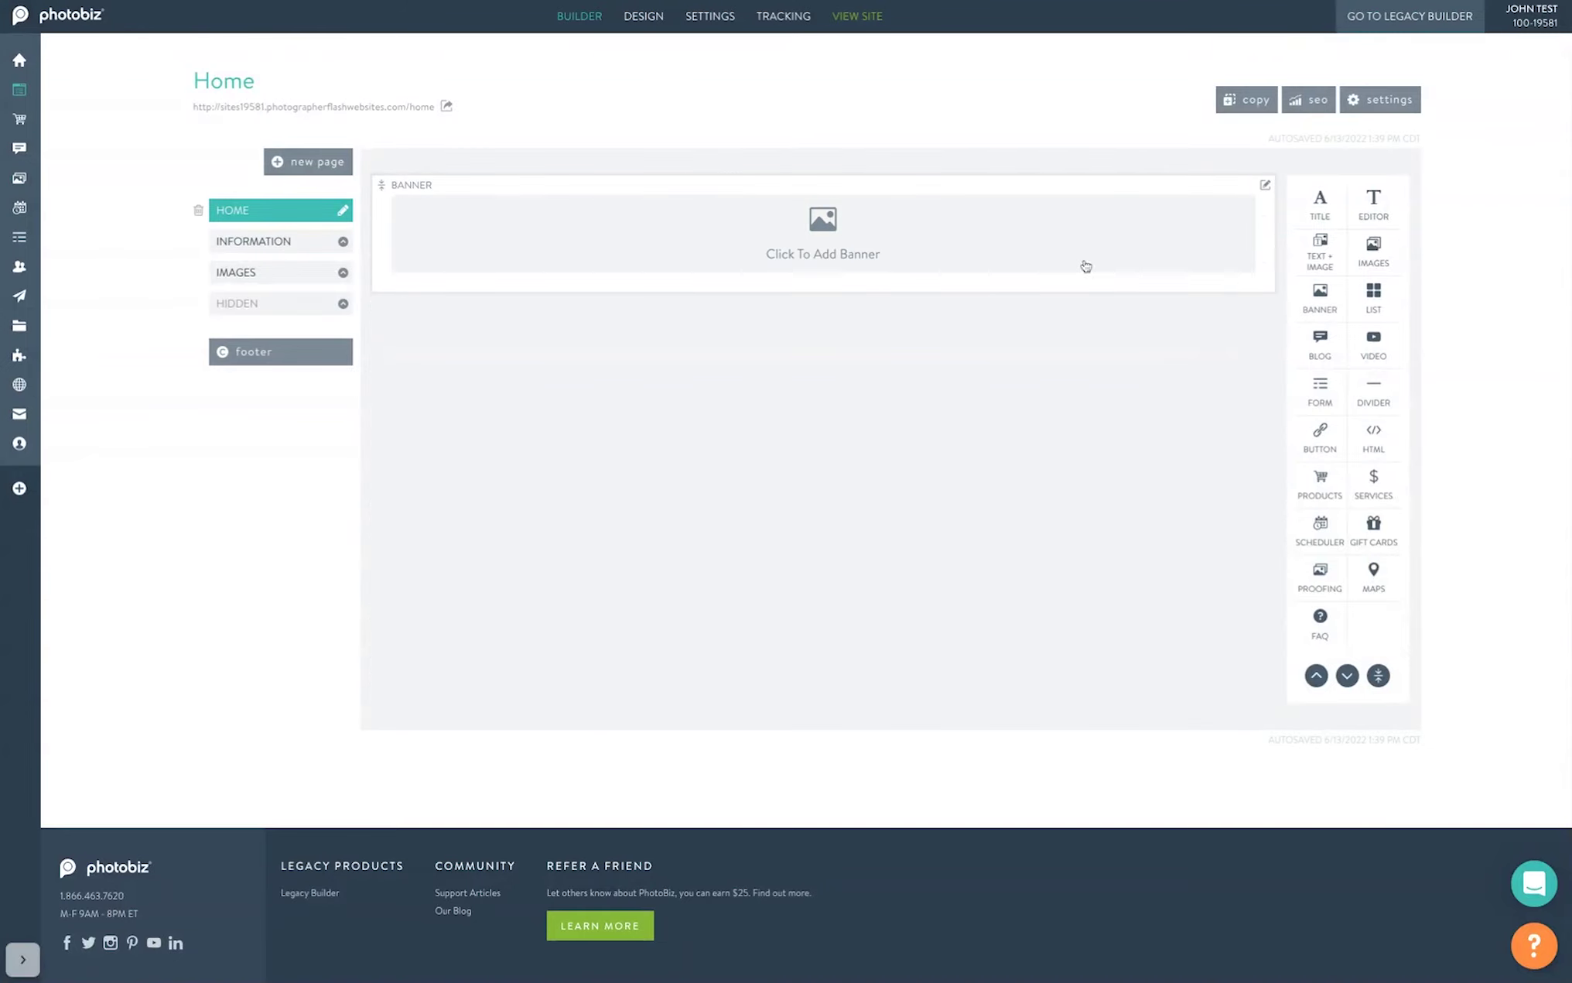
Step: Insert the woman-on-the-road and surprised-girl photos from the clipboard into the banner
{"action": "left_click", "coordinate": [980, 254]}
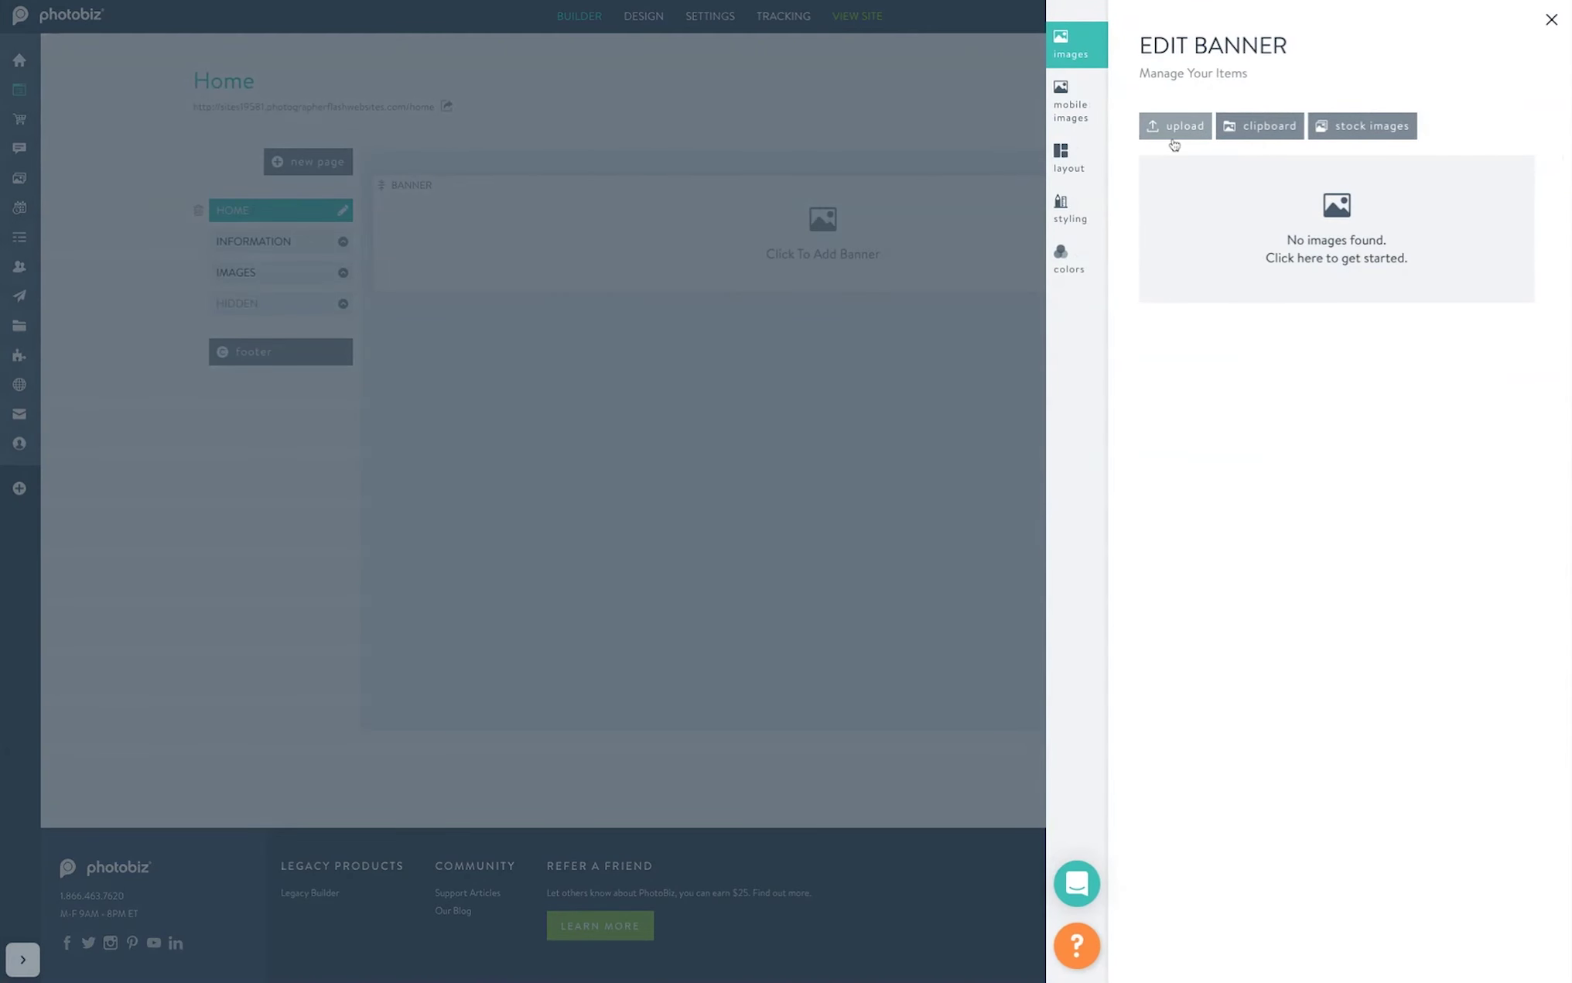
{"action": "left_click", "coordinate": [1361, 131]}
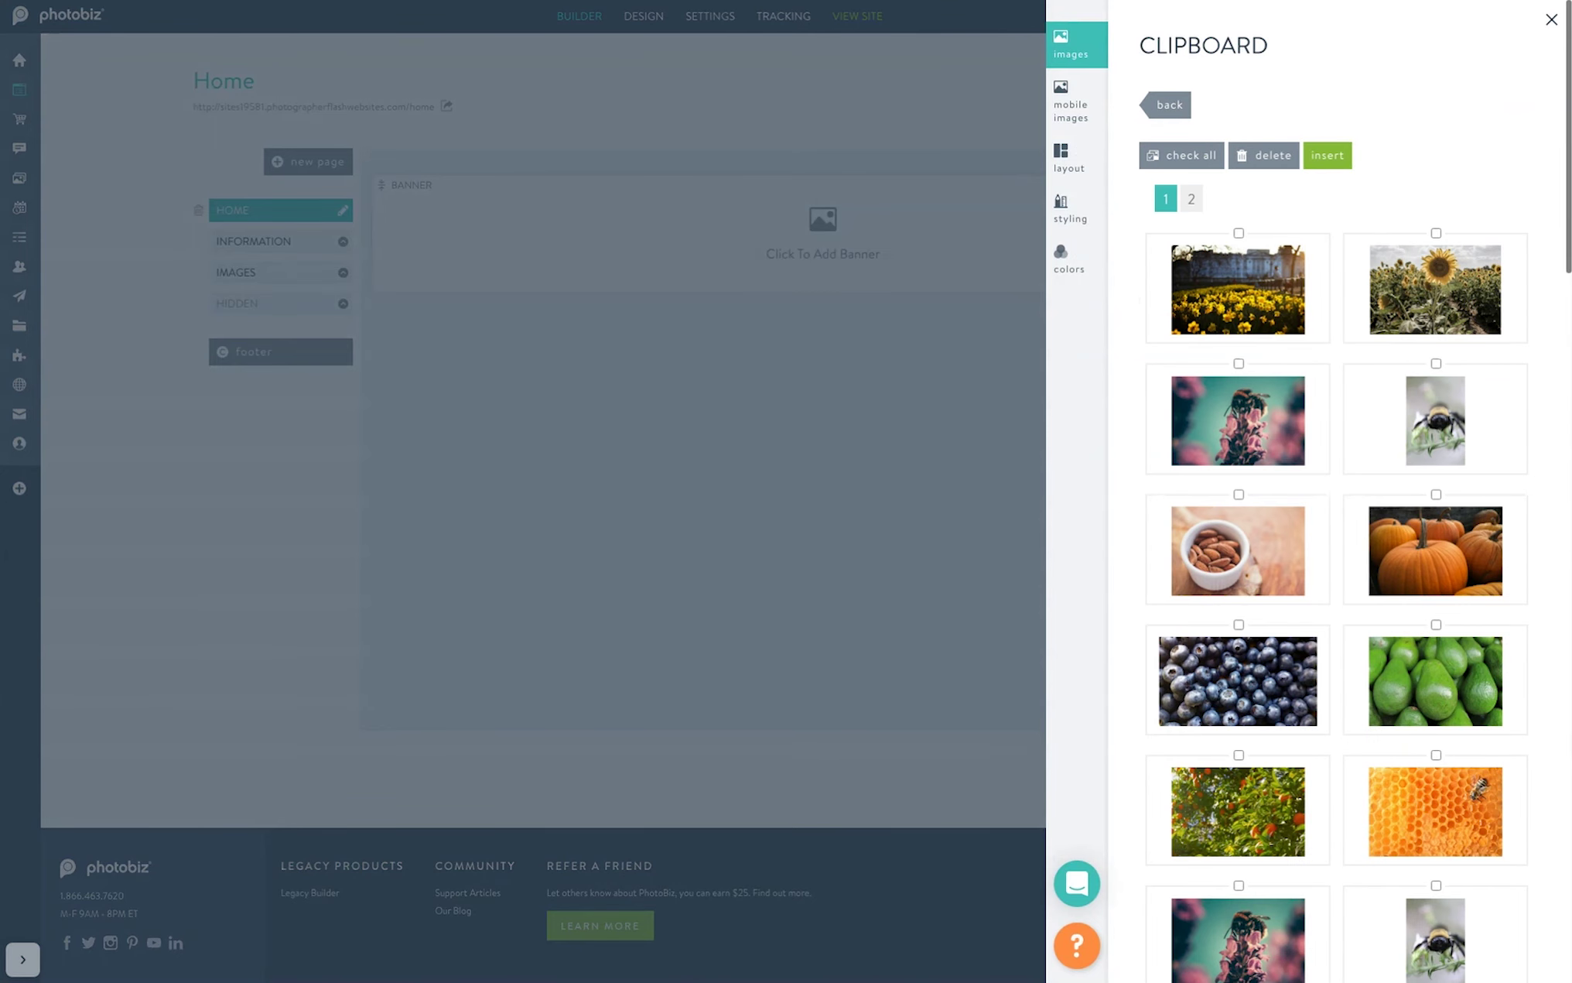
{"action": "scroll", "coordinate": [1351, 492], "scroll_direction": "down", "scroll_amount": 10}
{"action": "scroll", "coordinate": [1351, 492], "scroll_direction": "down", "scroll_amount": 5}
{"action": "left_click", "coordinate": [1238, 179]}
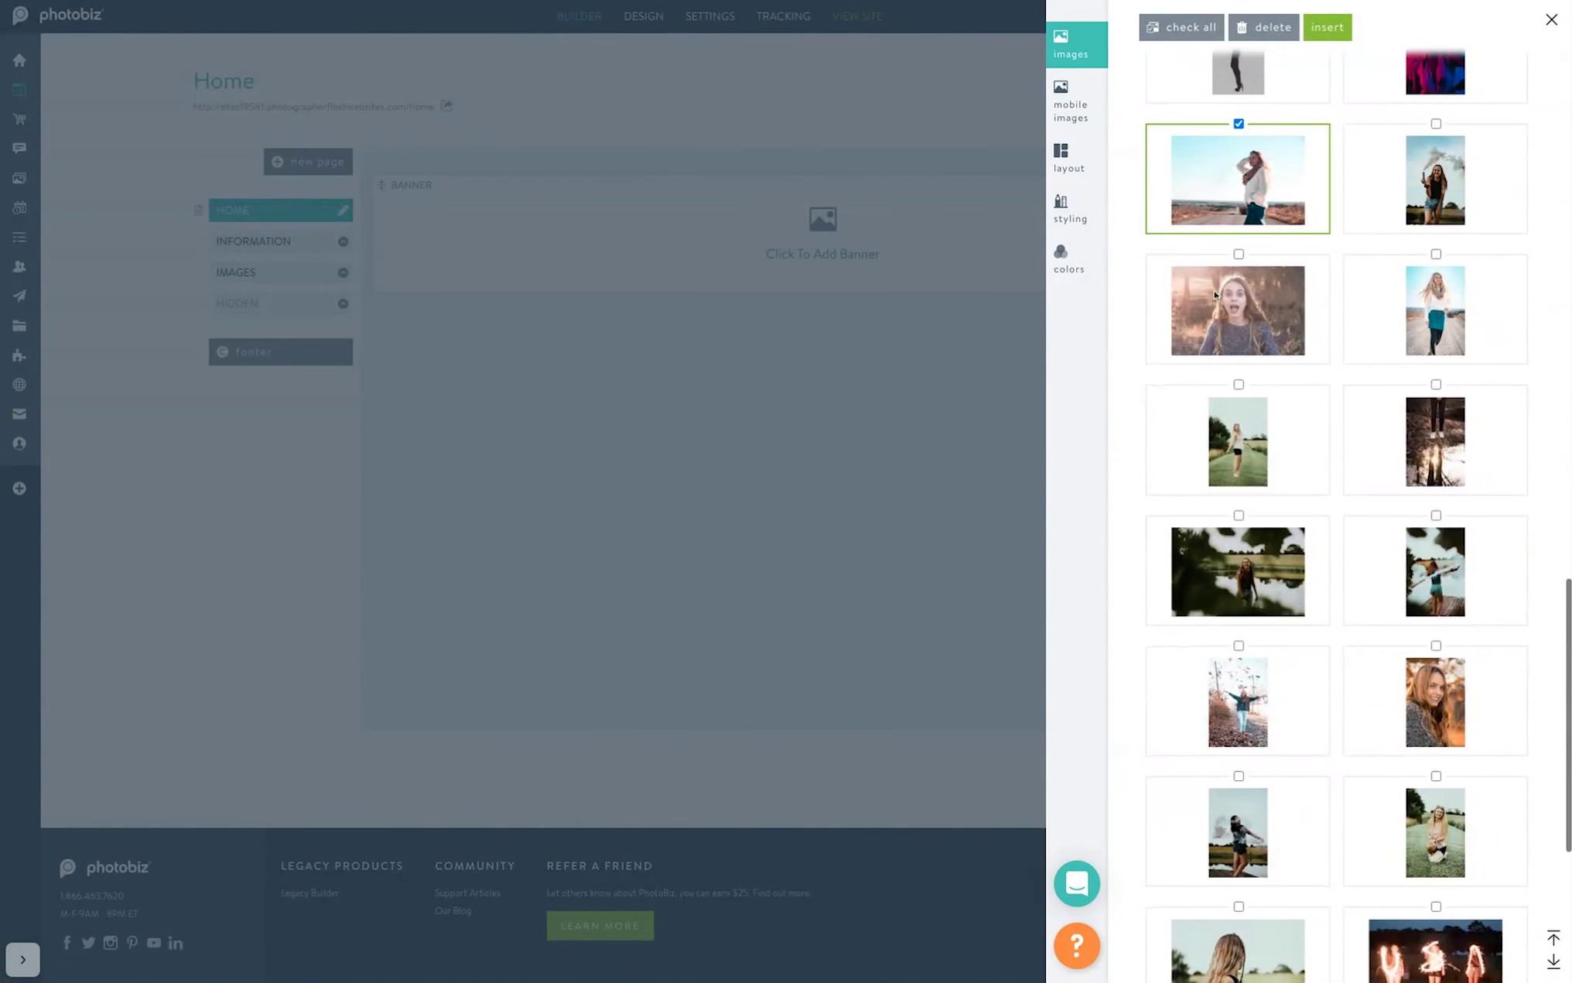
{"action": "left_click", "coordinate": [1215, 295]}
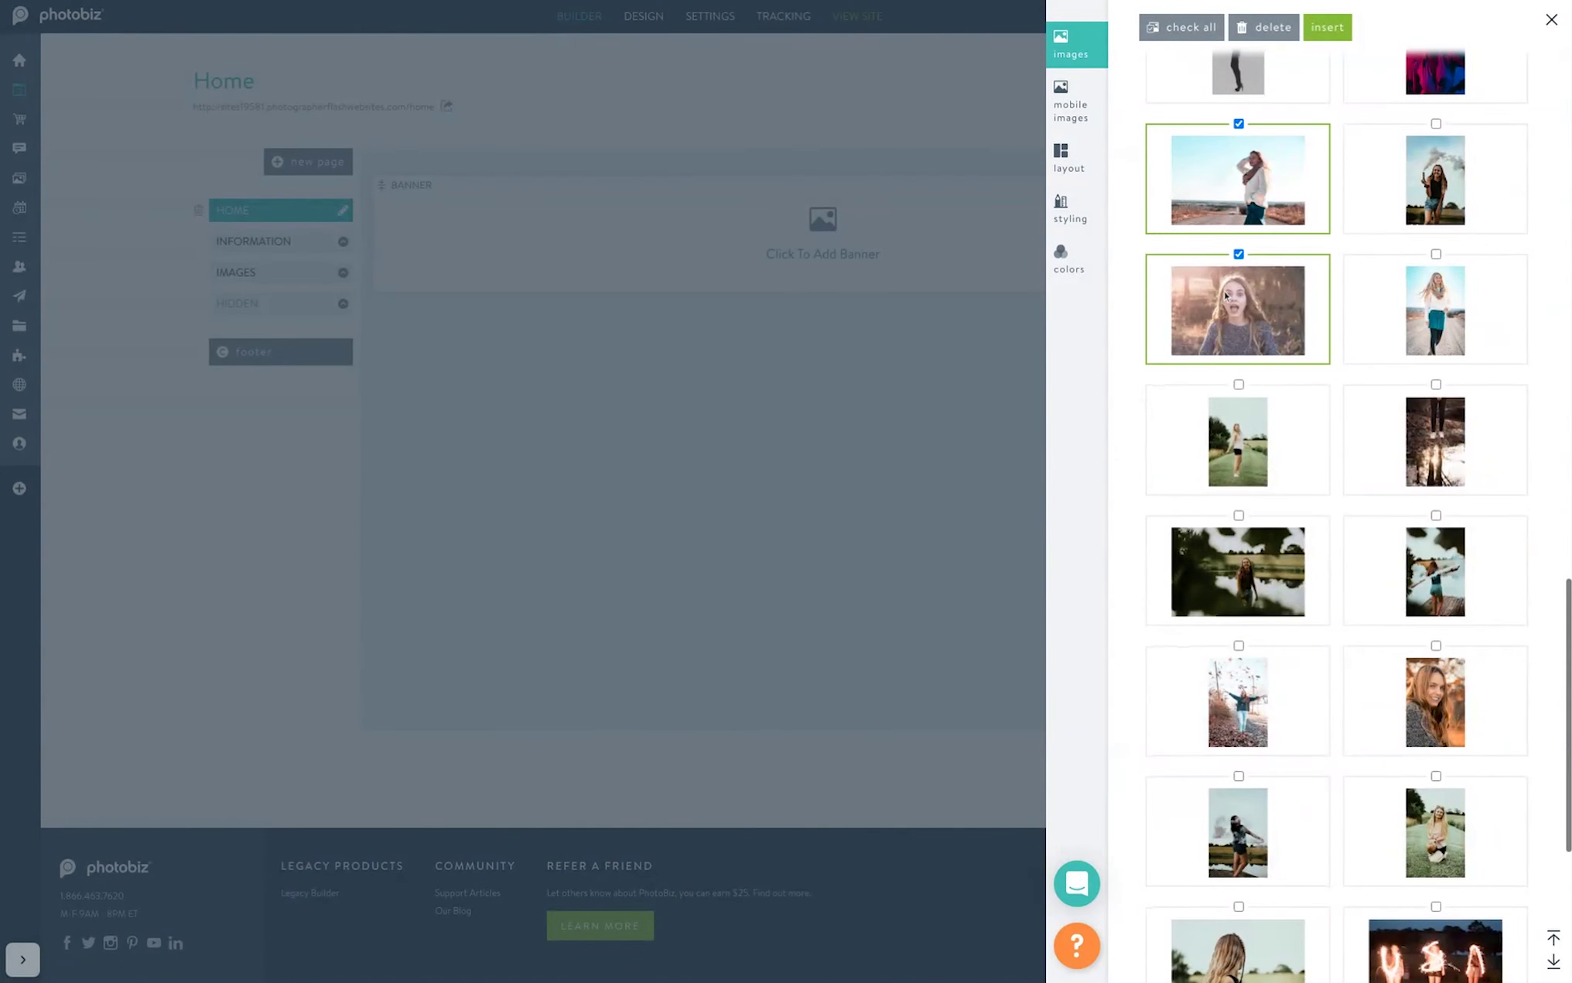
{"action": "left_click", "coordinate": [1327, 30]}
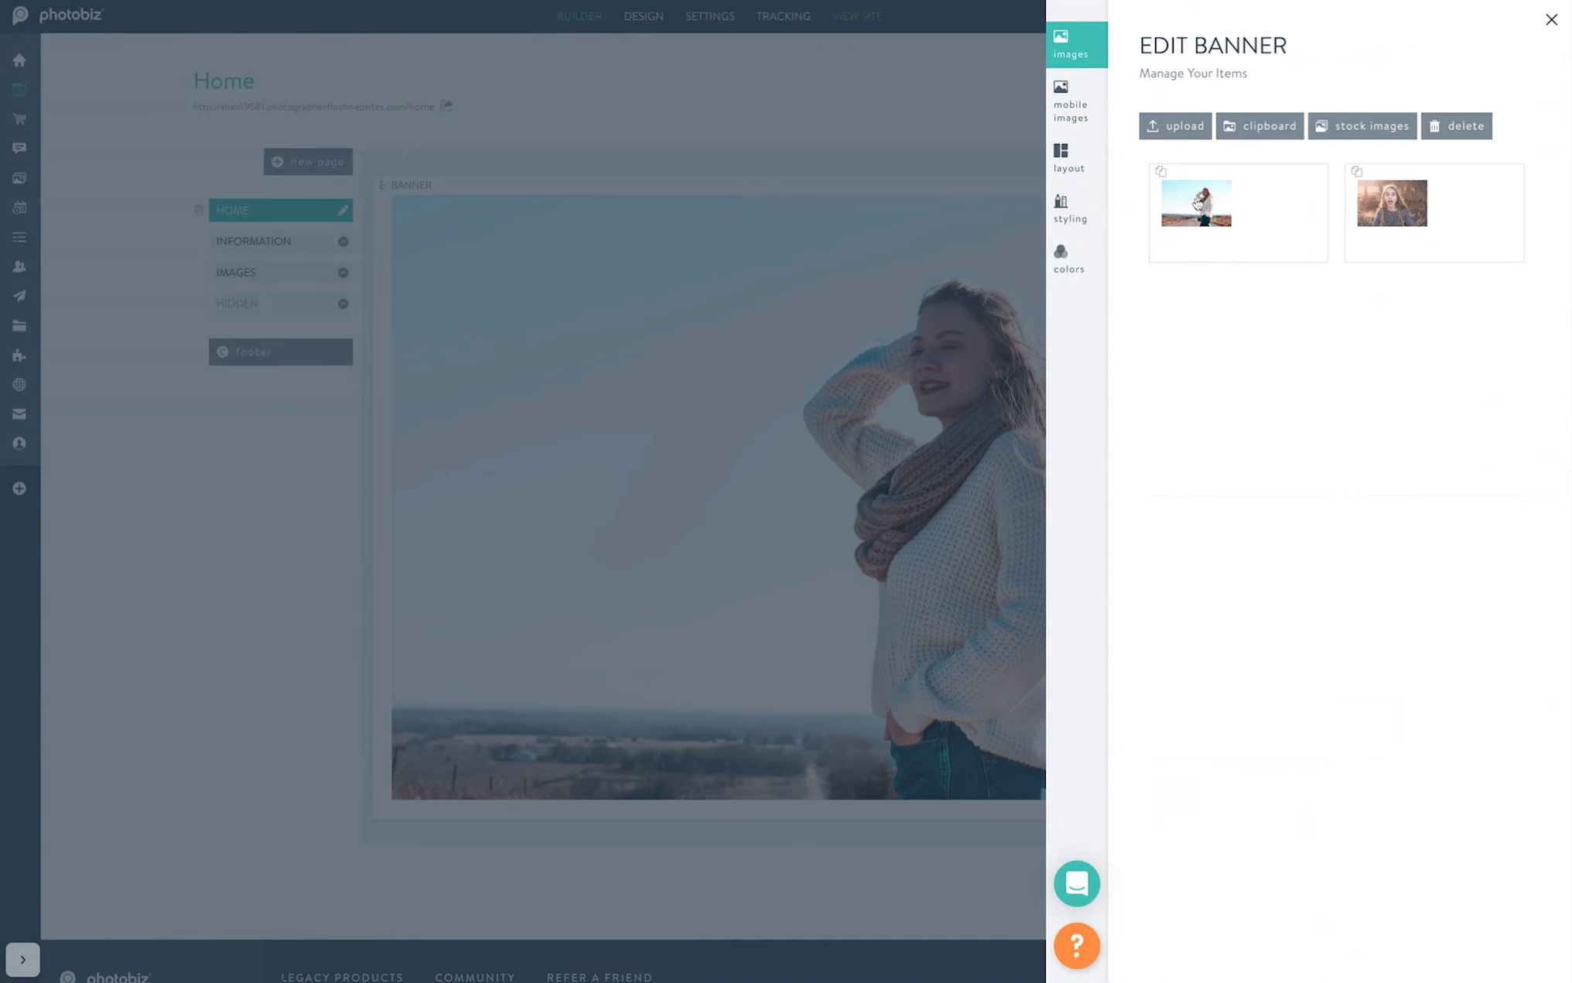
Step: Give the road photo banner item a title and the subtitle 'other words go here'
{"action": "left_click", "coordinate": [1197, 206]}
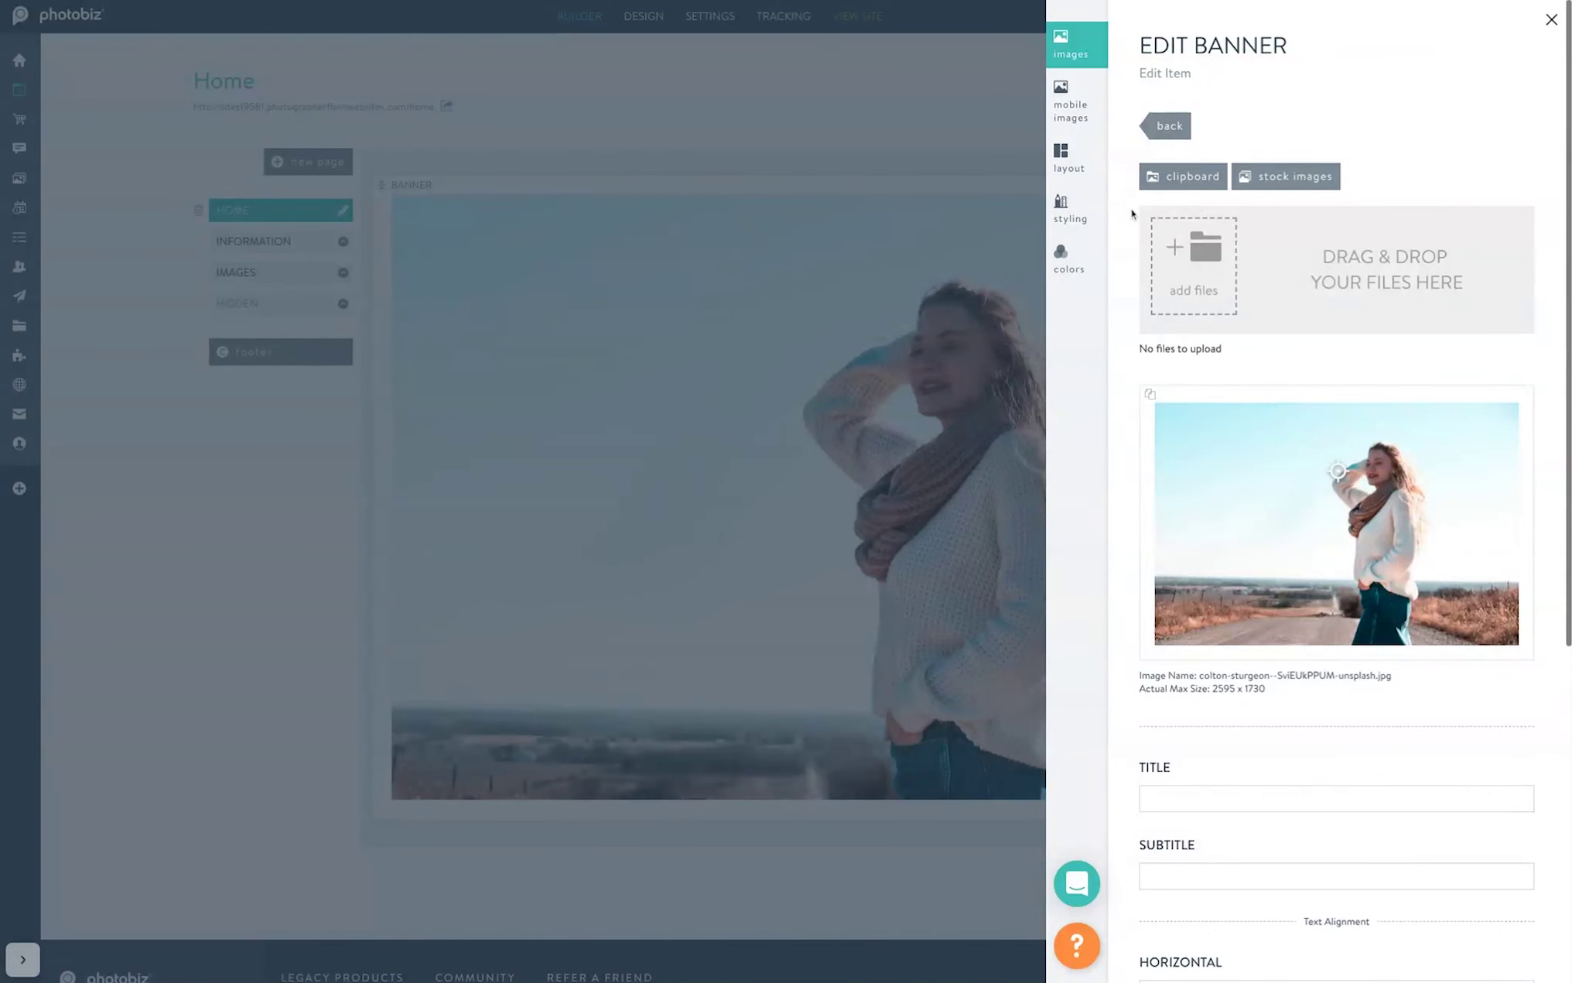
{"action": "scroll", "coordinate": [1132, 214], "scroll_direction": "down", "scroll_amount": 2}
{"action": "scroll", "coordinate": [1131, 213], "scroll_direction": "down", "scroll_amount": 2}
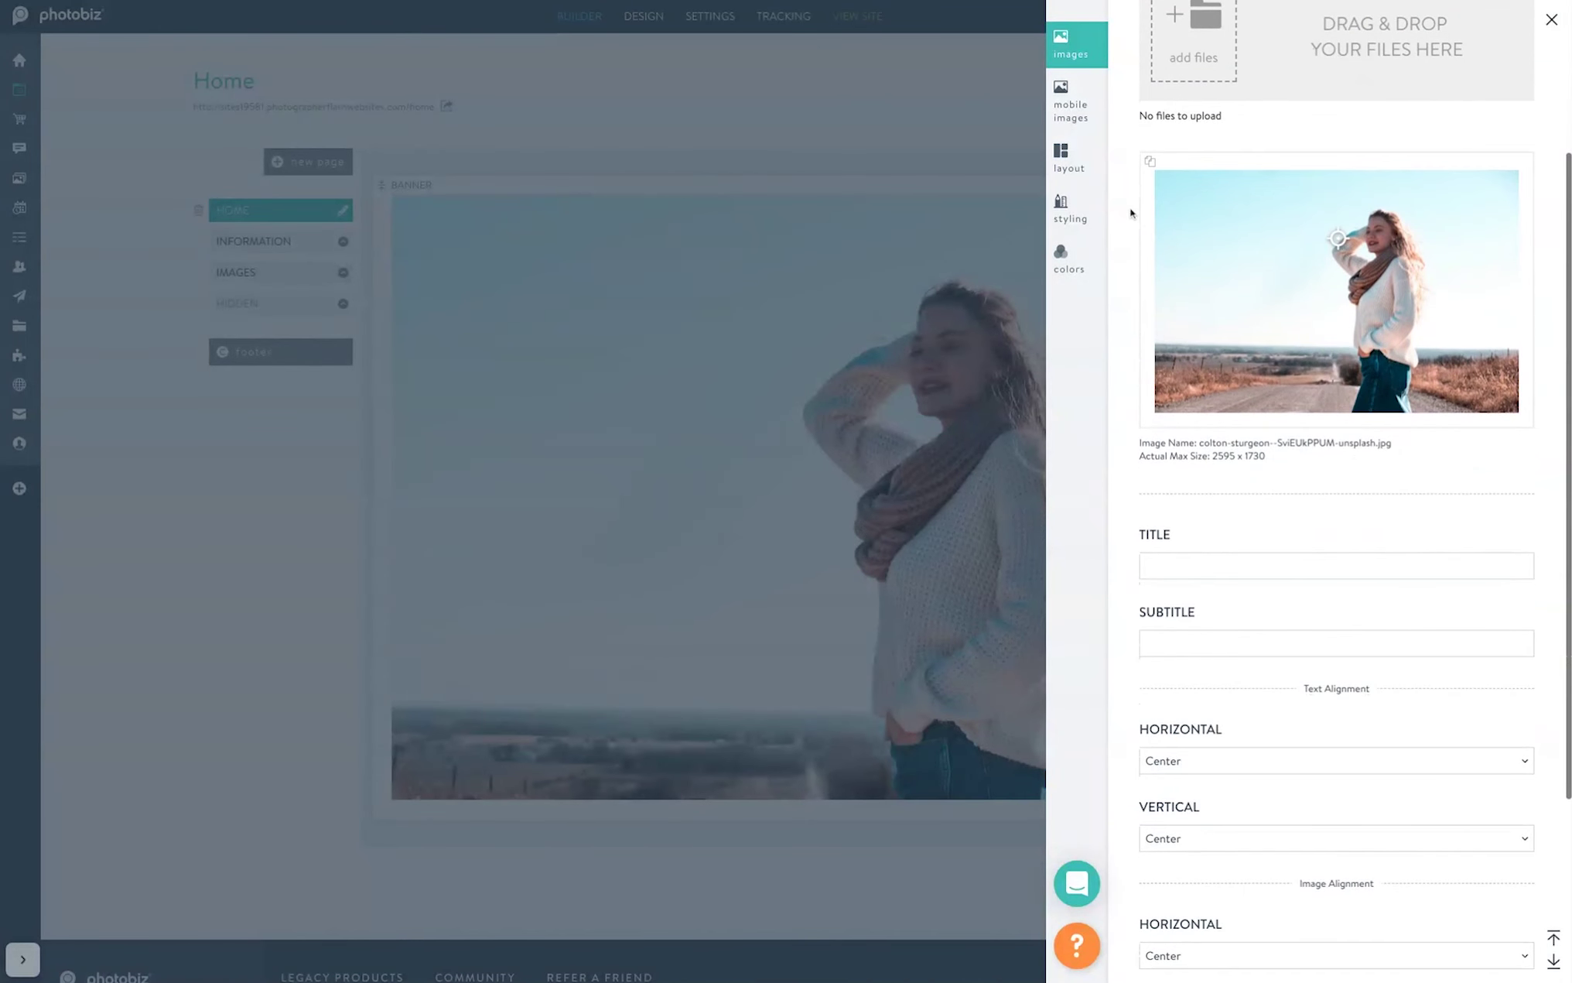
{"action": "left_click", "coordinate": [1157, 564]}
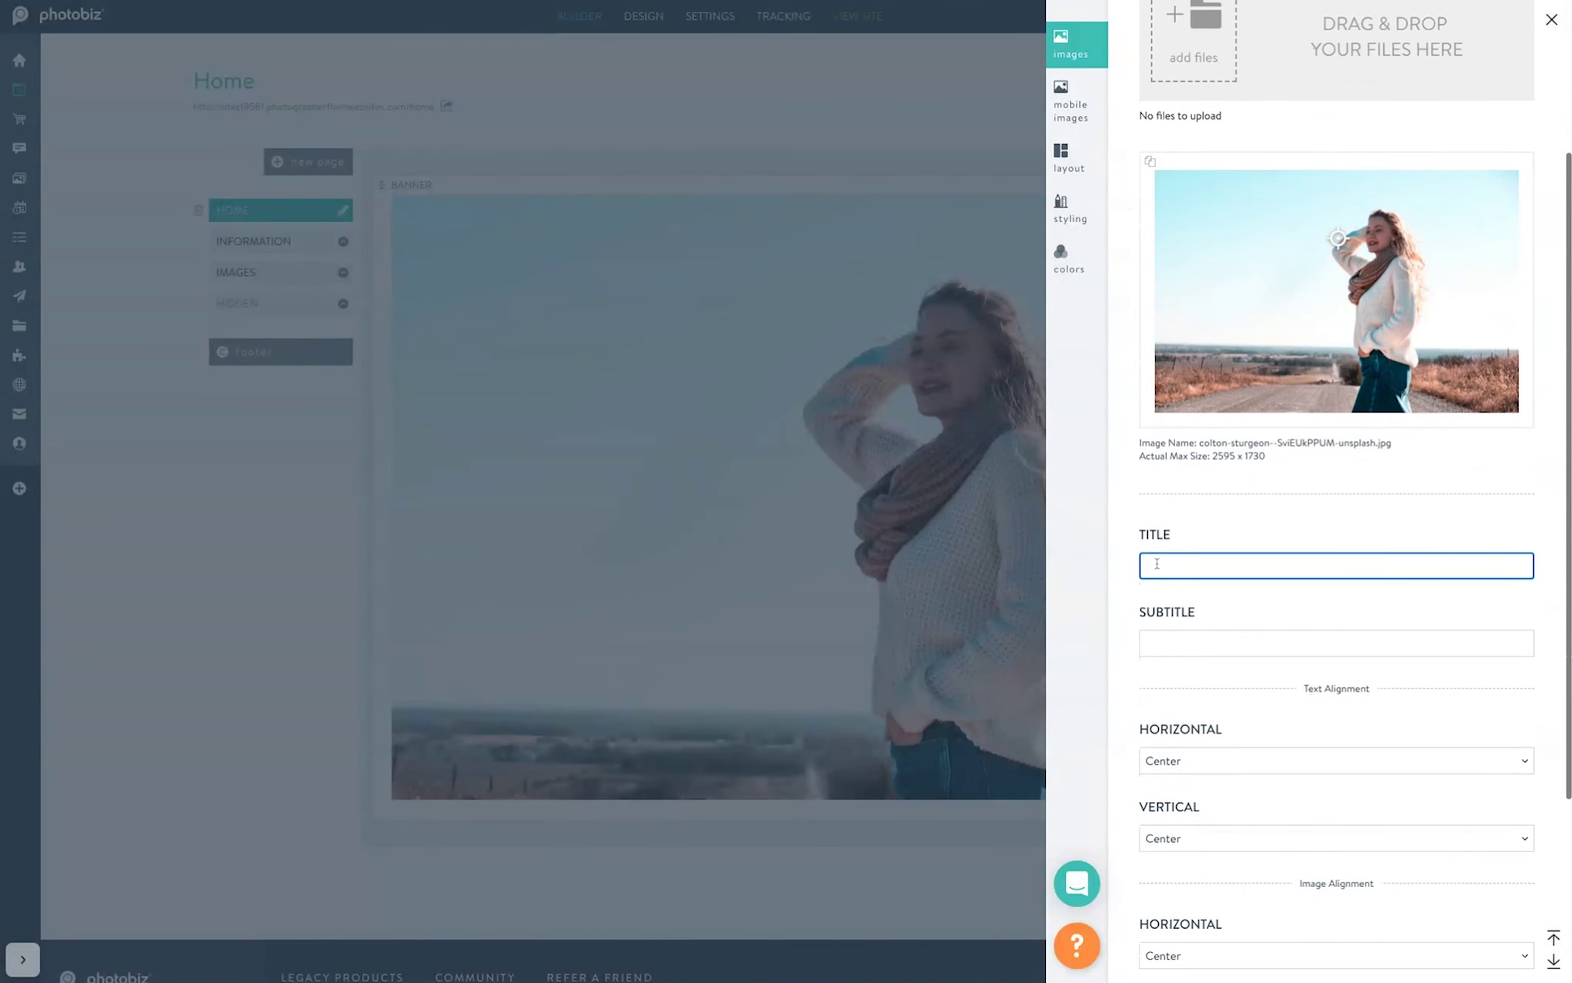
{"action": "type", "text": "Your title"}
{"action": "left_click", "coordinate": [1179, 641]}
{"action": "type", "text": "o"}
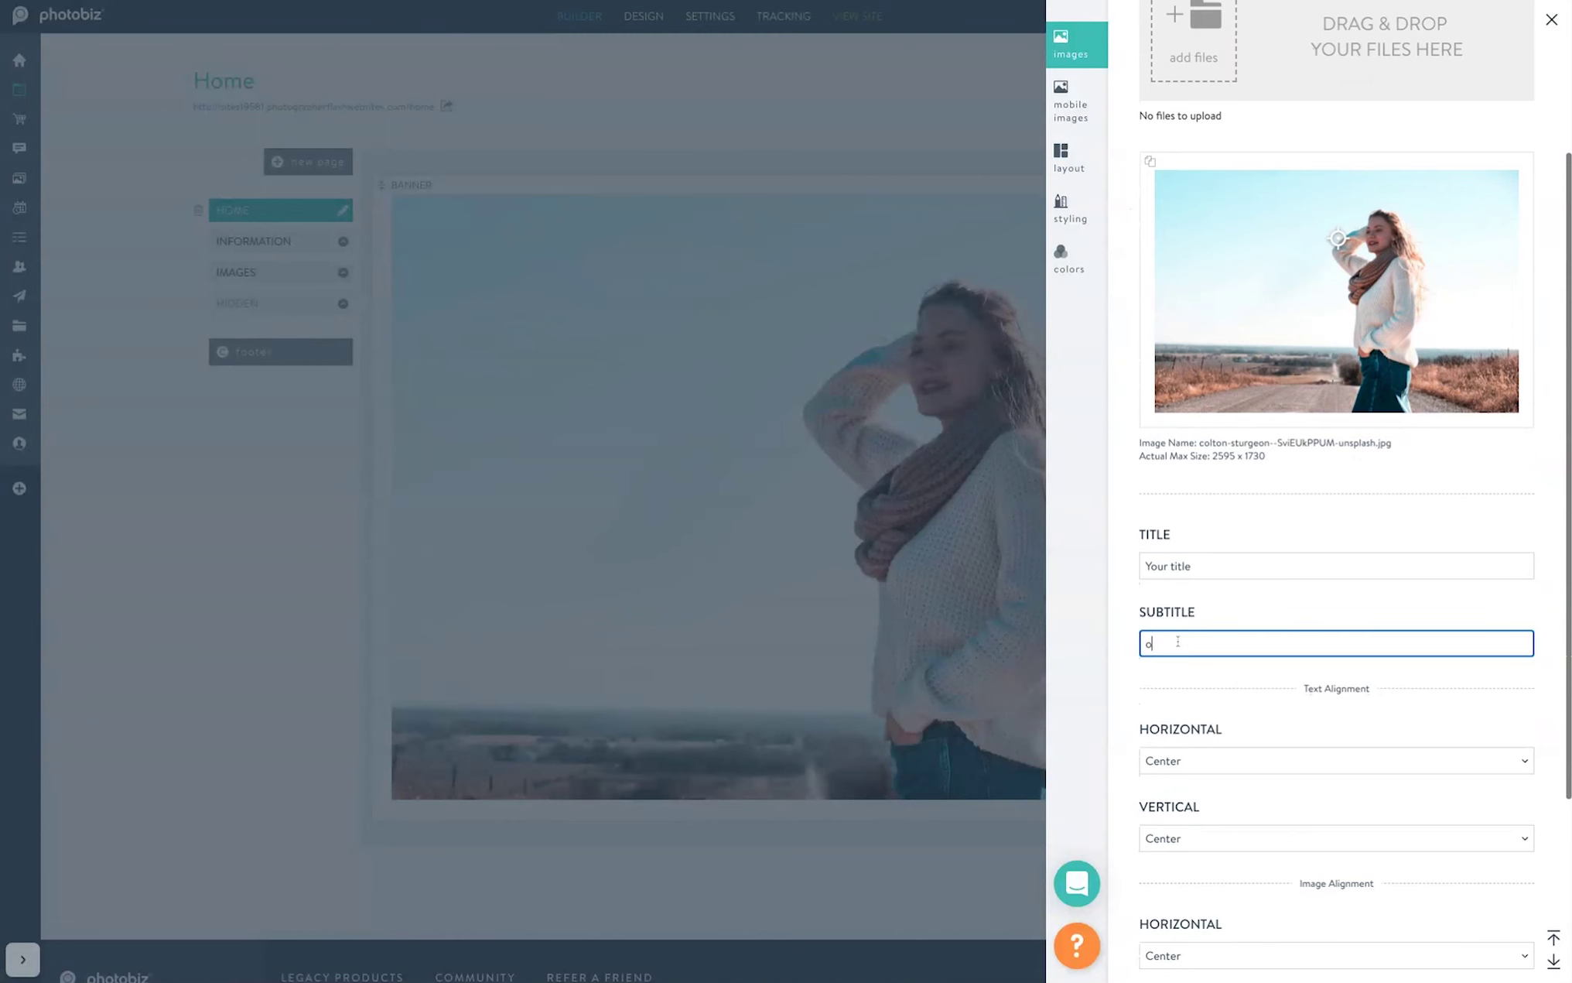
{"action": "type", "text": "ther words go her"}
{"action": "type", "text": "e"}
{"action": "scroll", "coordinate": [1128, 656], "scroll_direction": "down", "scroll_amount": 4}
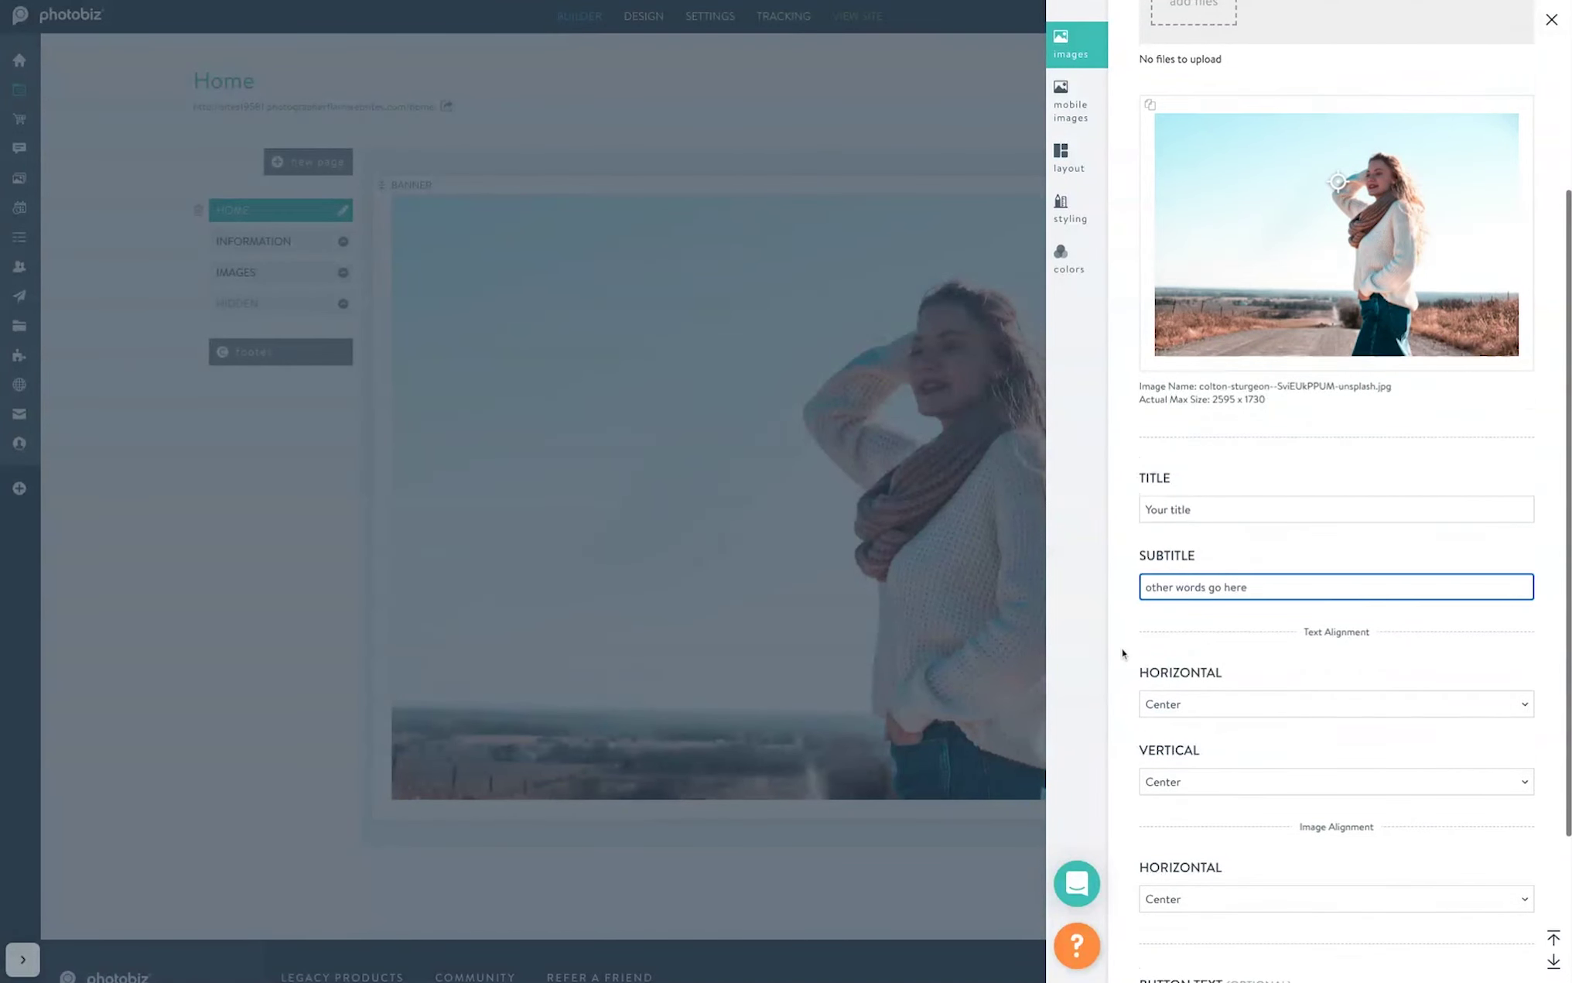
{"action": "scroll", "coordinate": [1126, 657], "scroll_direction": "down", "scroll_amount": 3}
{"action": "scroll", "coordinate": [1122, 654], "scroll_direction": "down", "scroll_amount": 2}
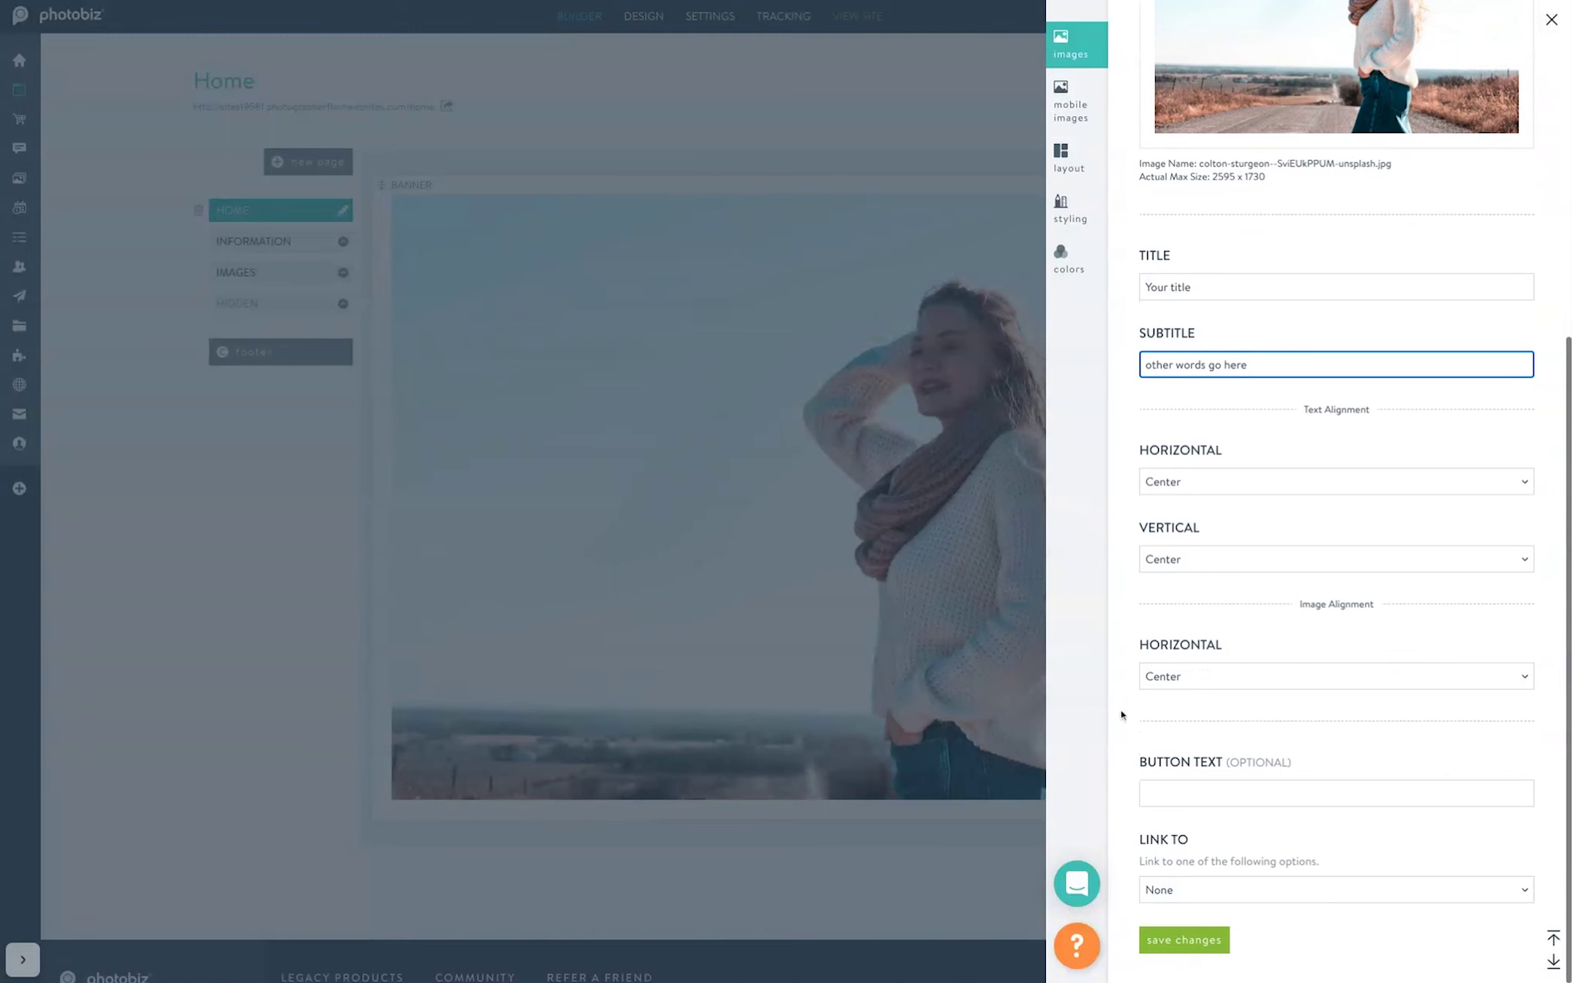
Step: Add a Learn More button linking to the ABOUT THE PHOTOGRAPHER page and save the item
{"action": "left_click", "coordinate": [1148, 790]}
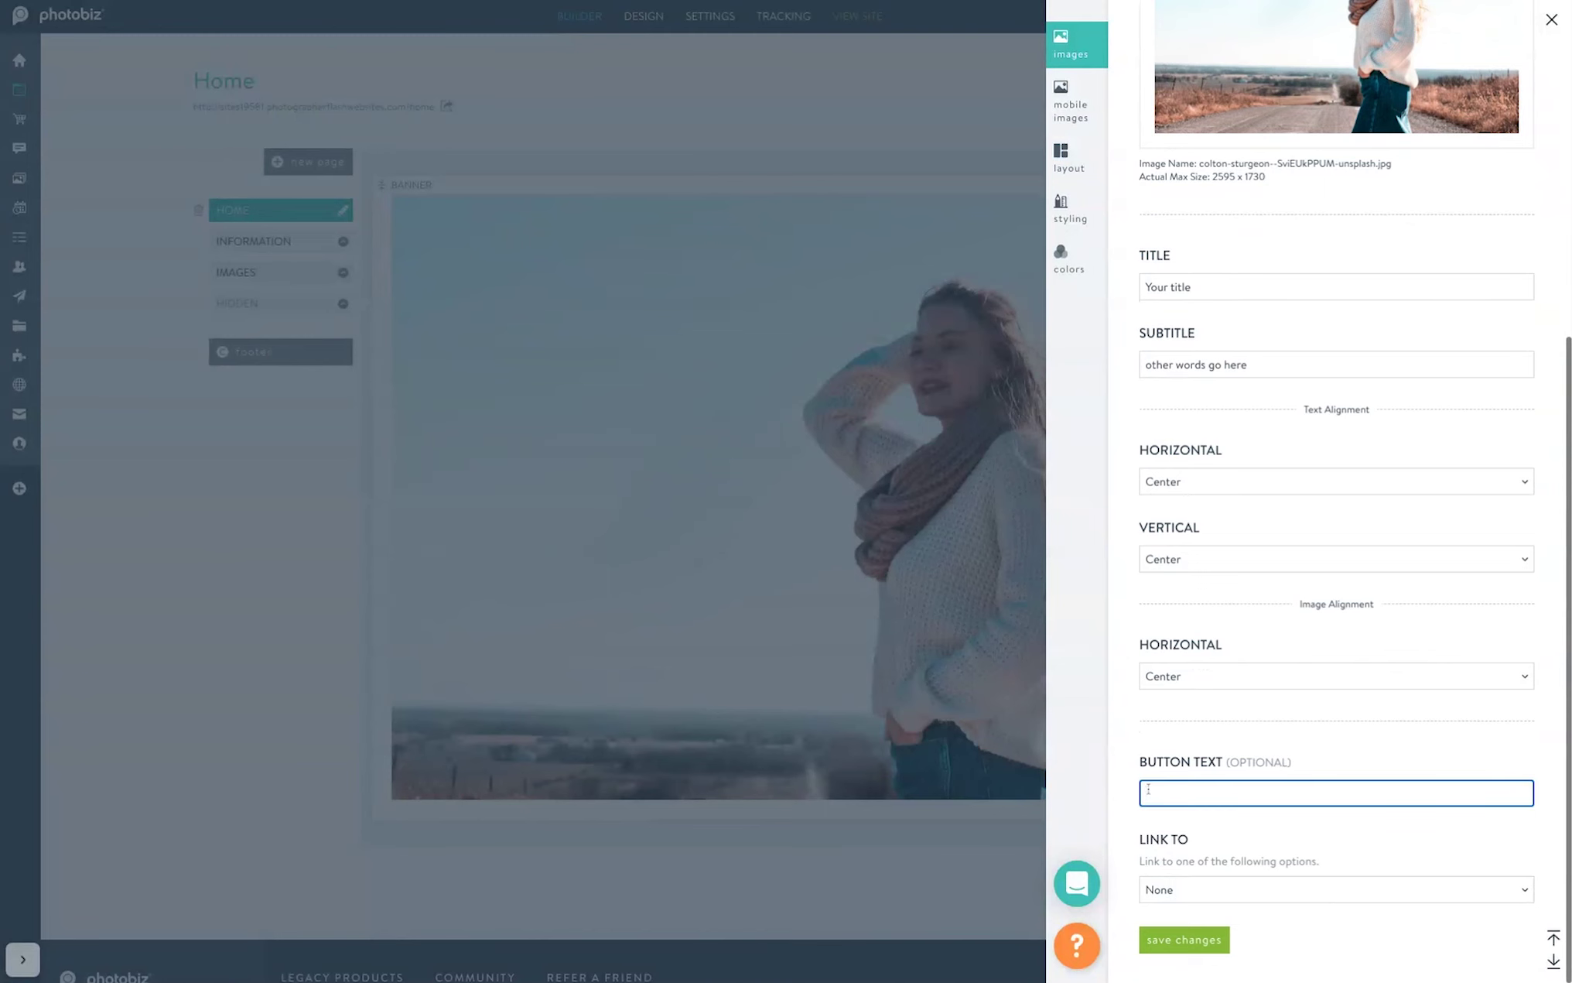
{"action": "type", "text": "lear"}
{"action": "left_click", "coordinate": [1170, 826]}
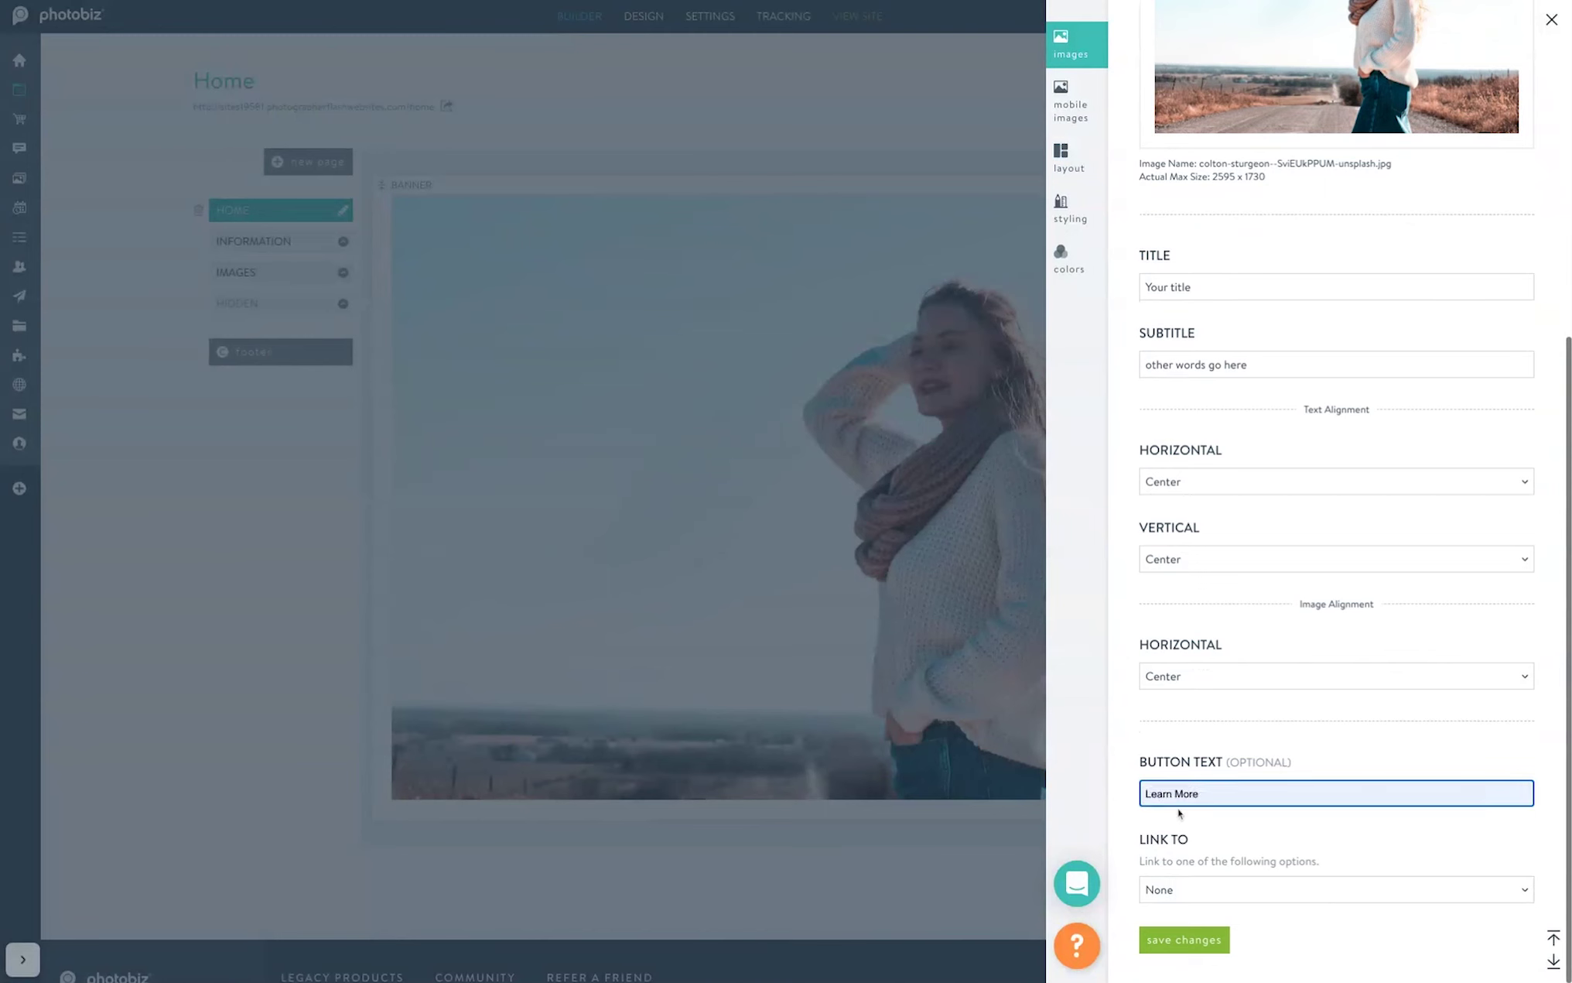
{"action": "left_click", "coordinate": [1183, 889]}
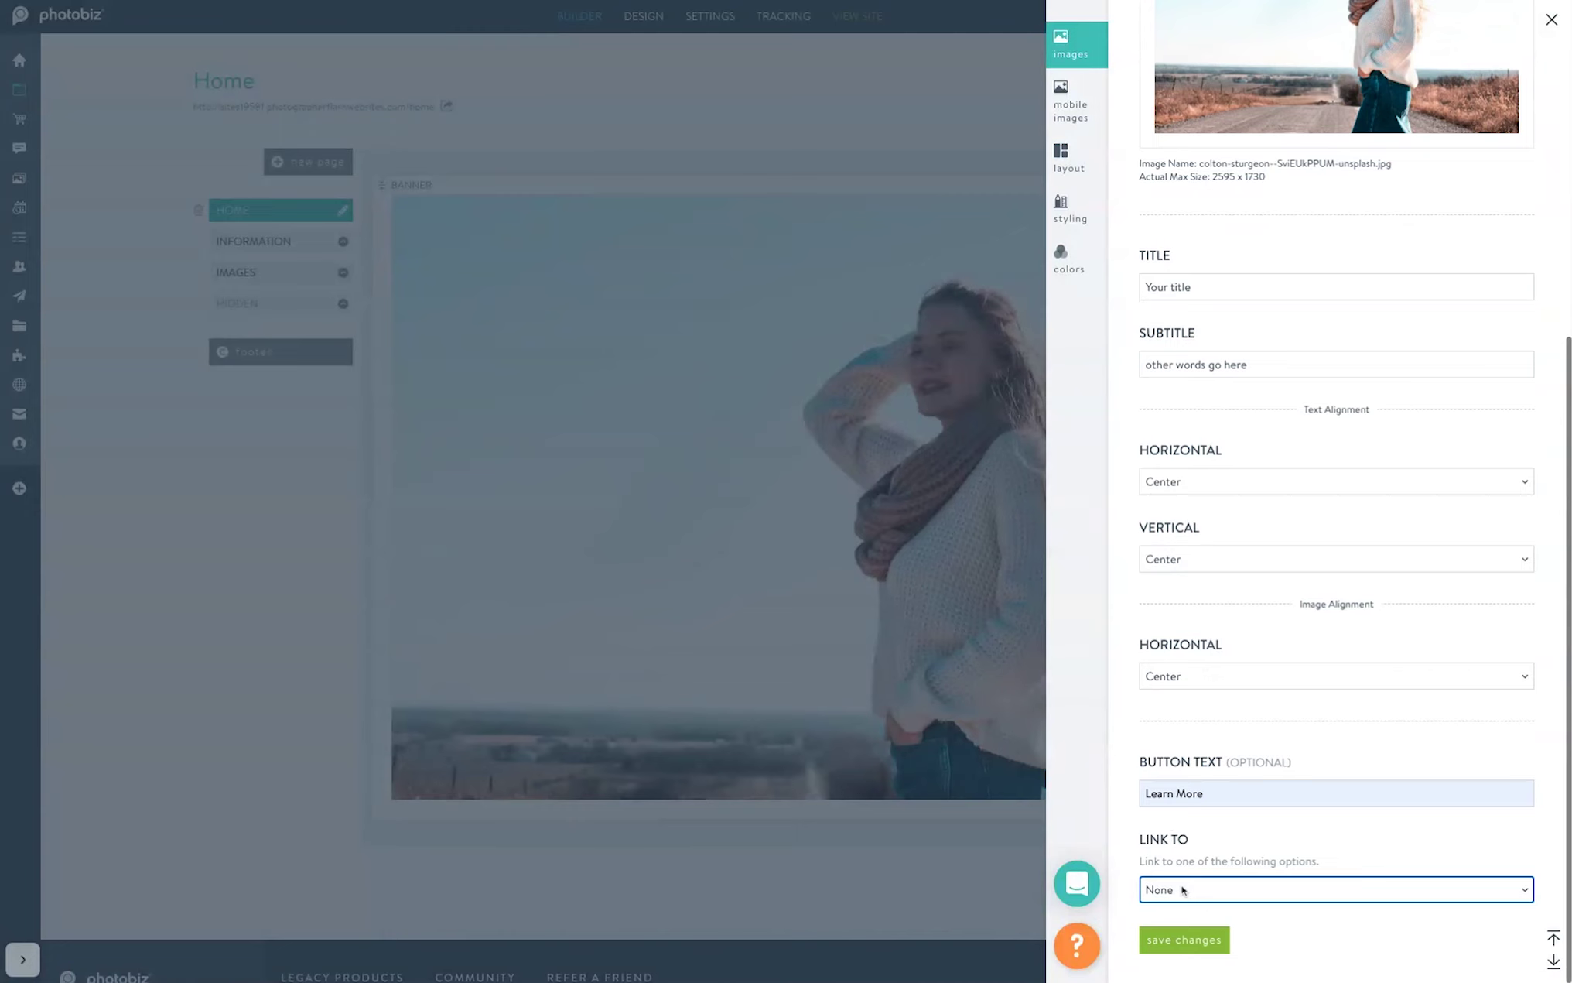
{"action": "key", "text": "p"}
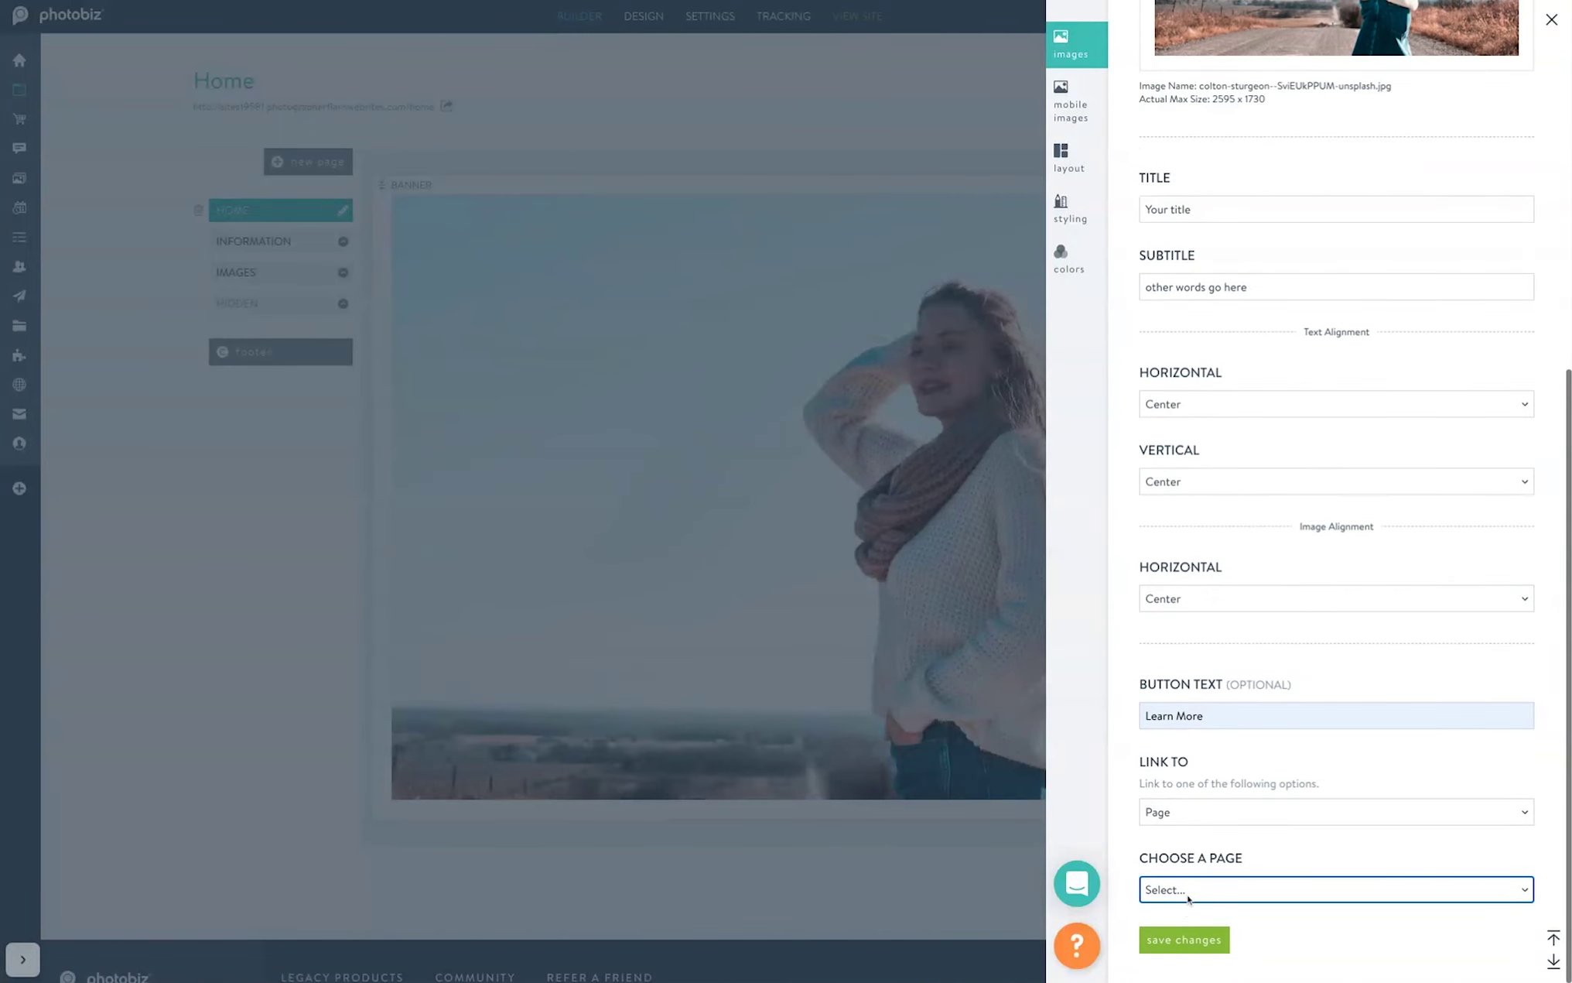
{"action": "key", "text": "a"}
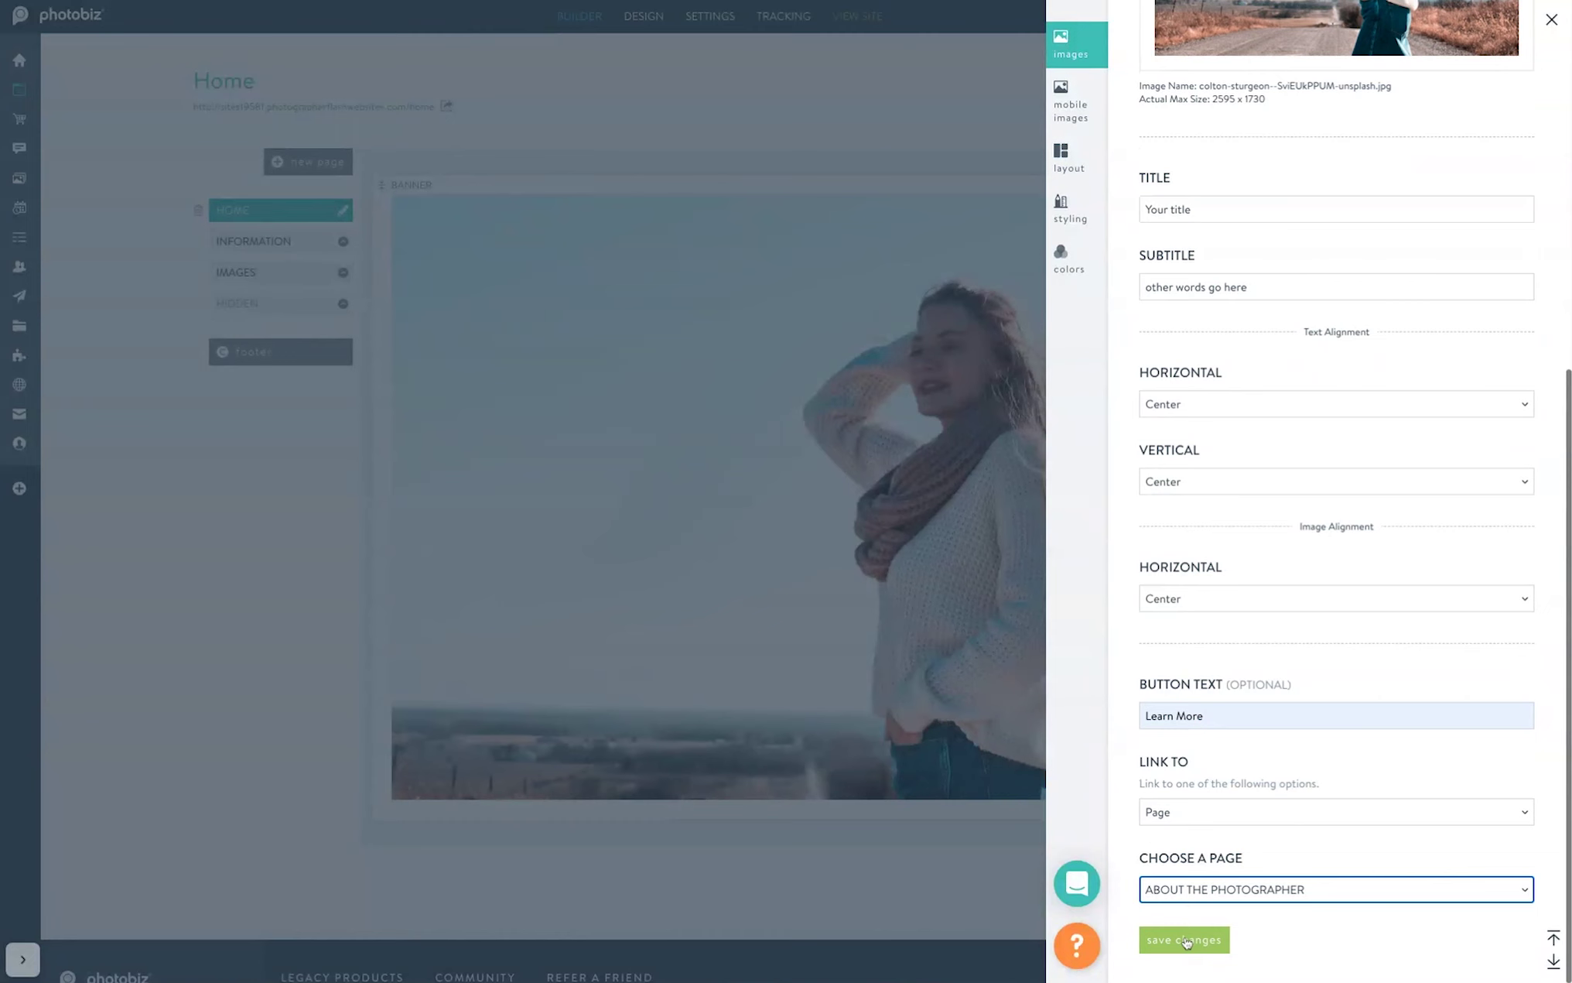
{"action": "left_click", "coordinate": [1185, 941]}
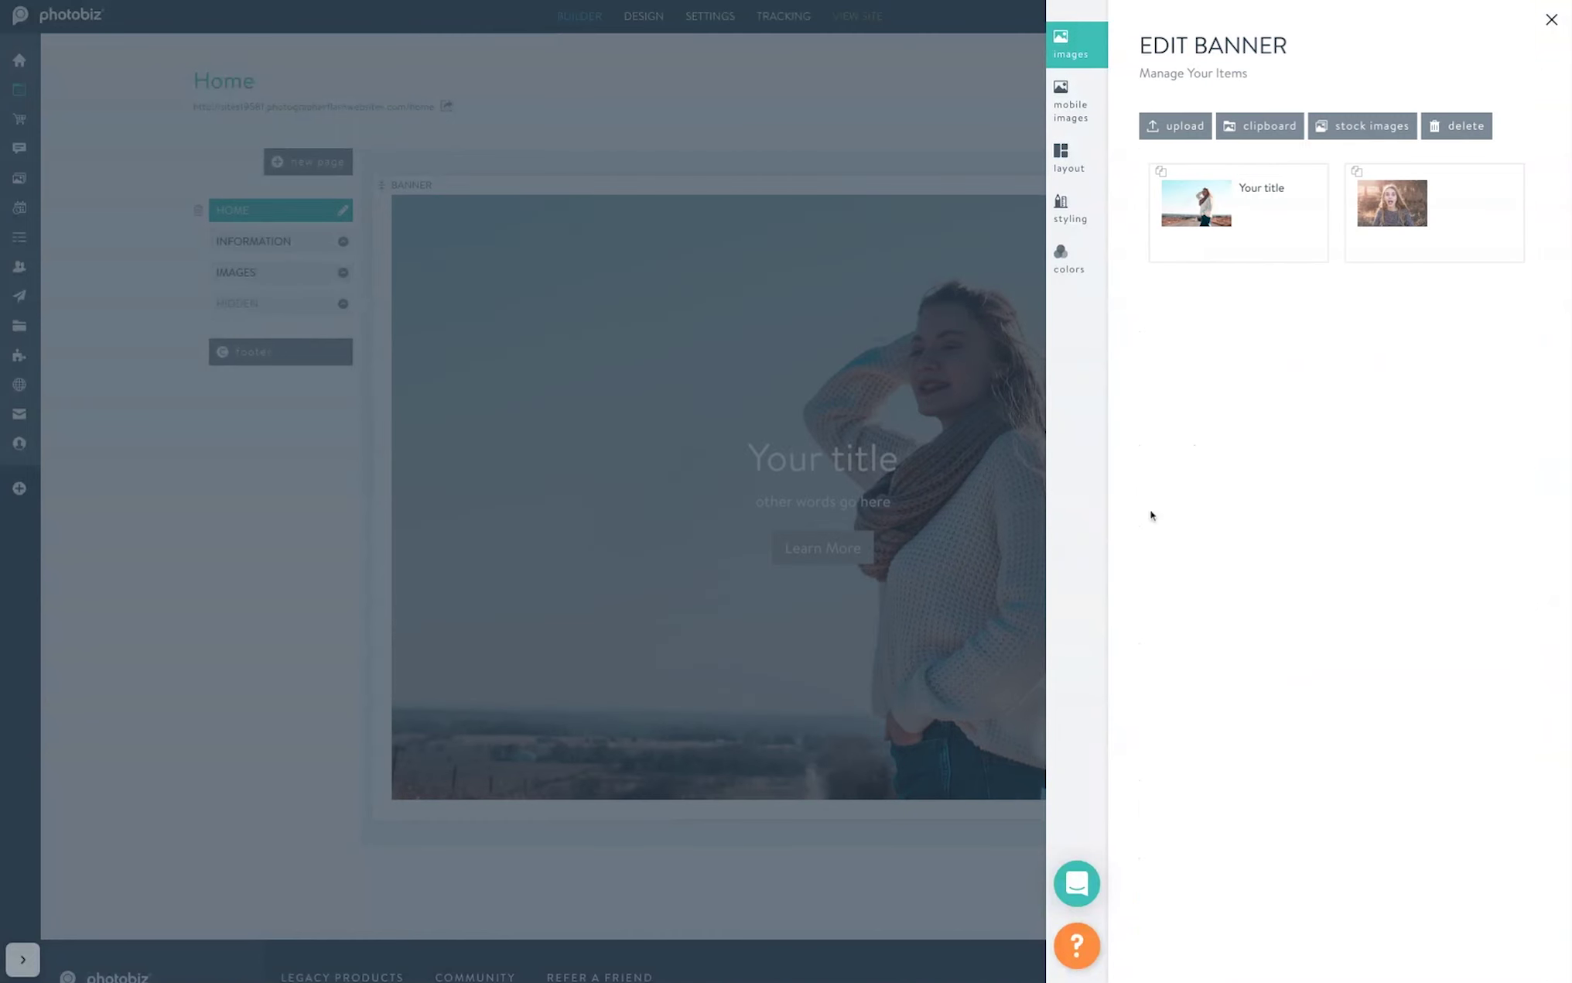
Step: Insert the woman-walking-on-the-road photo from the clipboard as the banner's mobile image
{"action": "left_click", "coordinate": [1070, 123]}
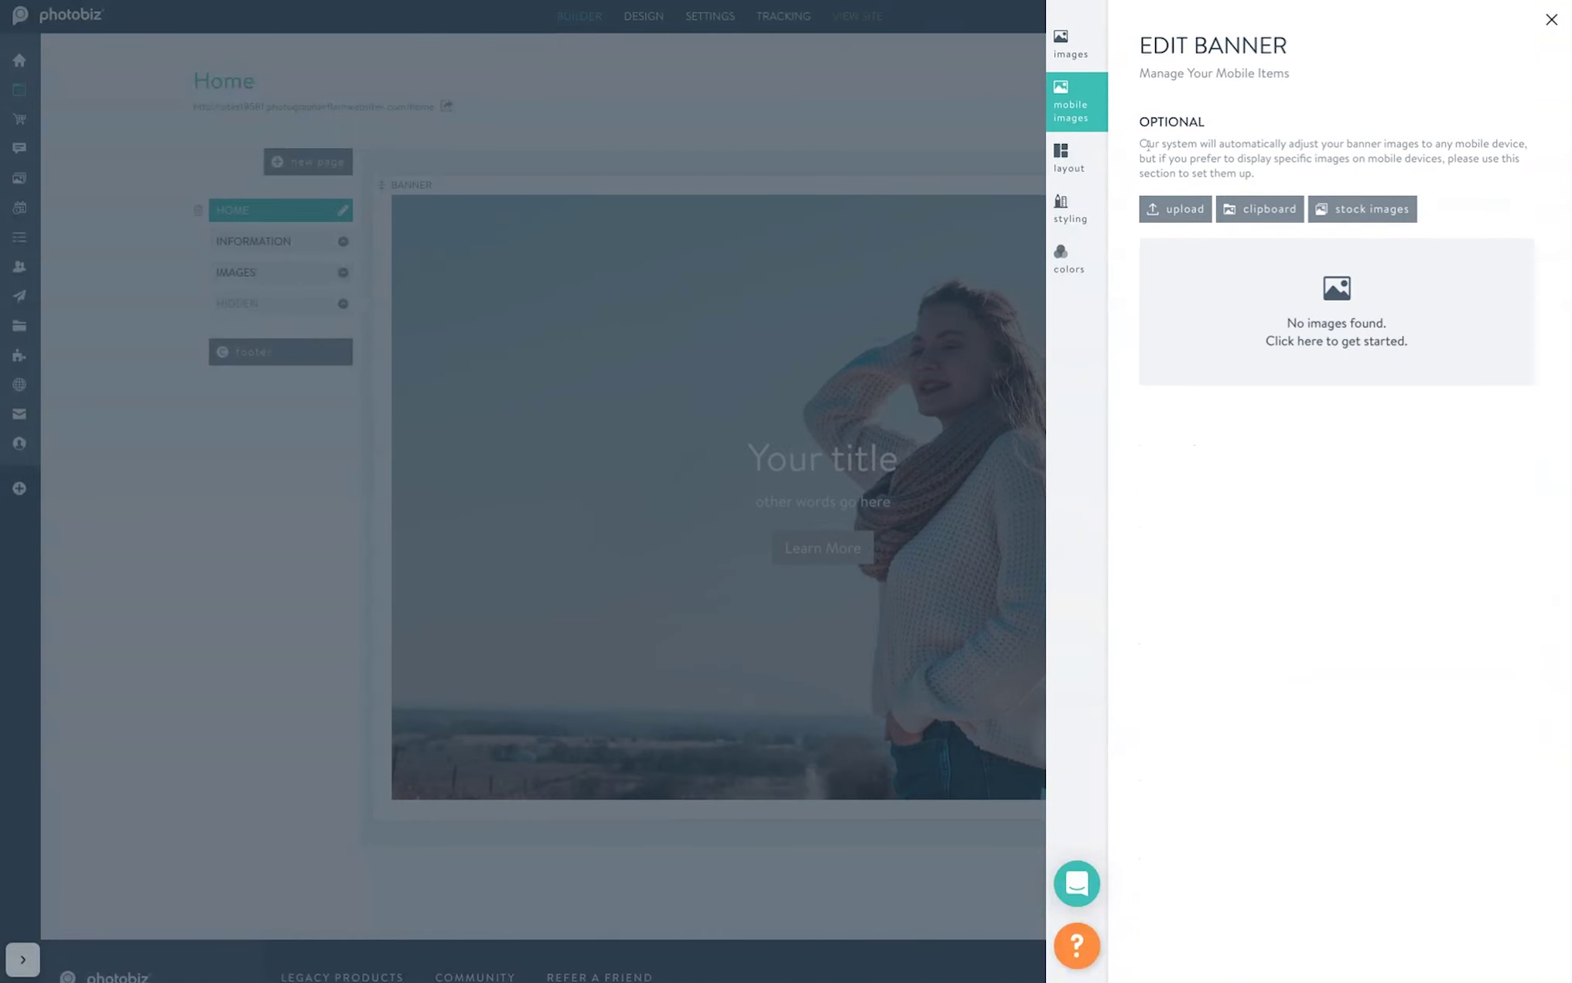
{"action": "left_click", "coordinate": [1246, 212]}
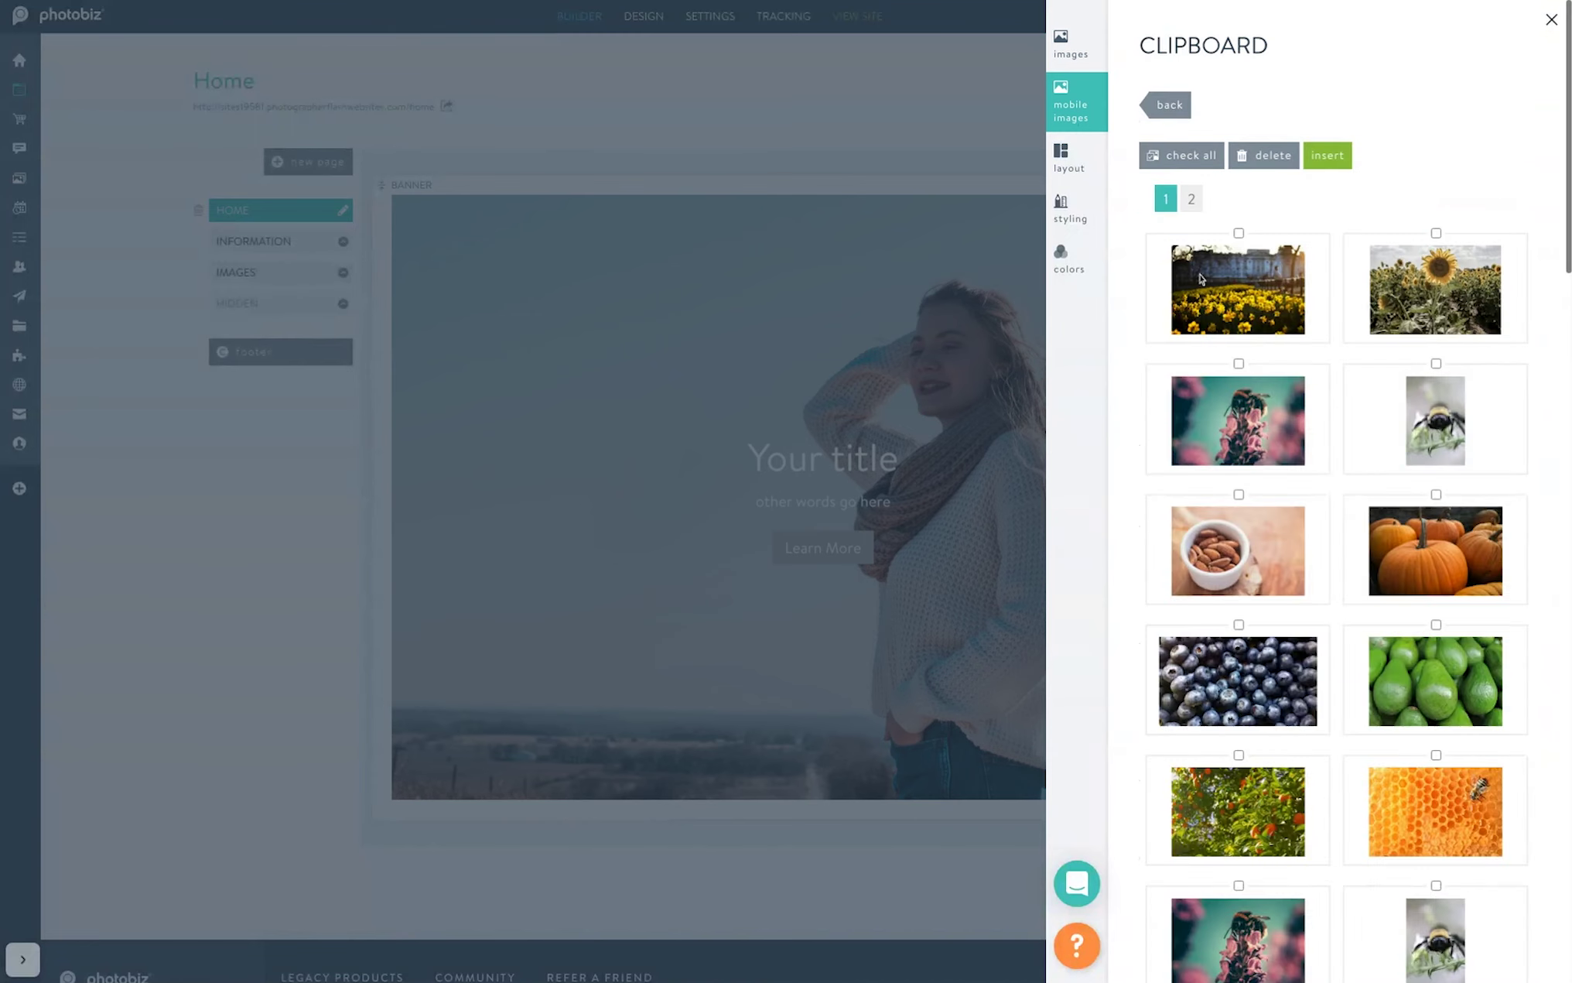
{"action": "scroll", "coordinate": [1205, 293], "scroll_direction": "down", "scroll_amount": 8}
{"action": "scroll", "coordinate": [1205, 294], "scroll_direction": "down", "scroll_amount": 5}
{"action": "scroll", "coordinate": [1205, 294], "scroll_direction": "down", "scroll_amount": 3}
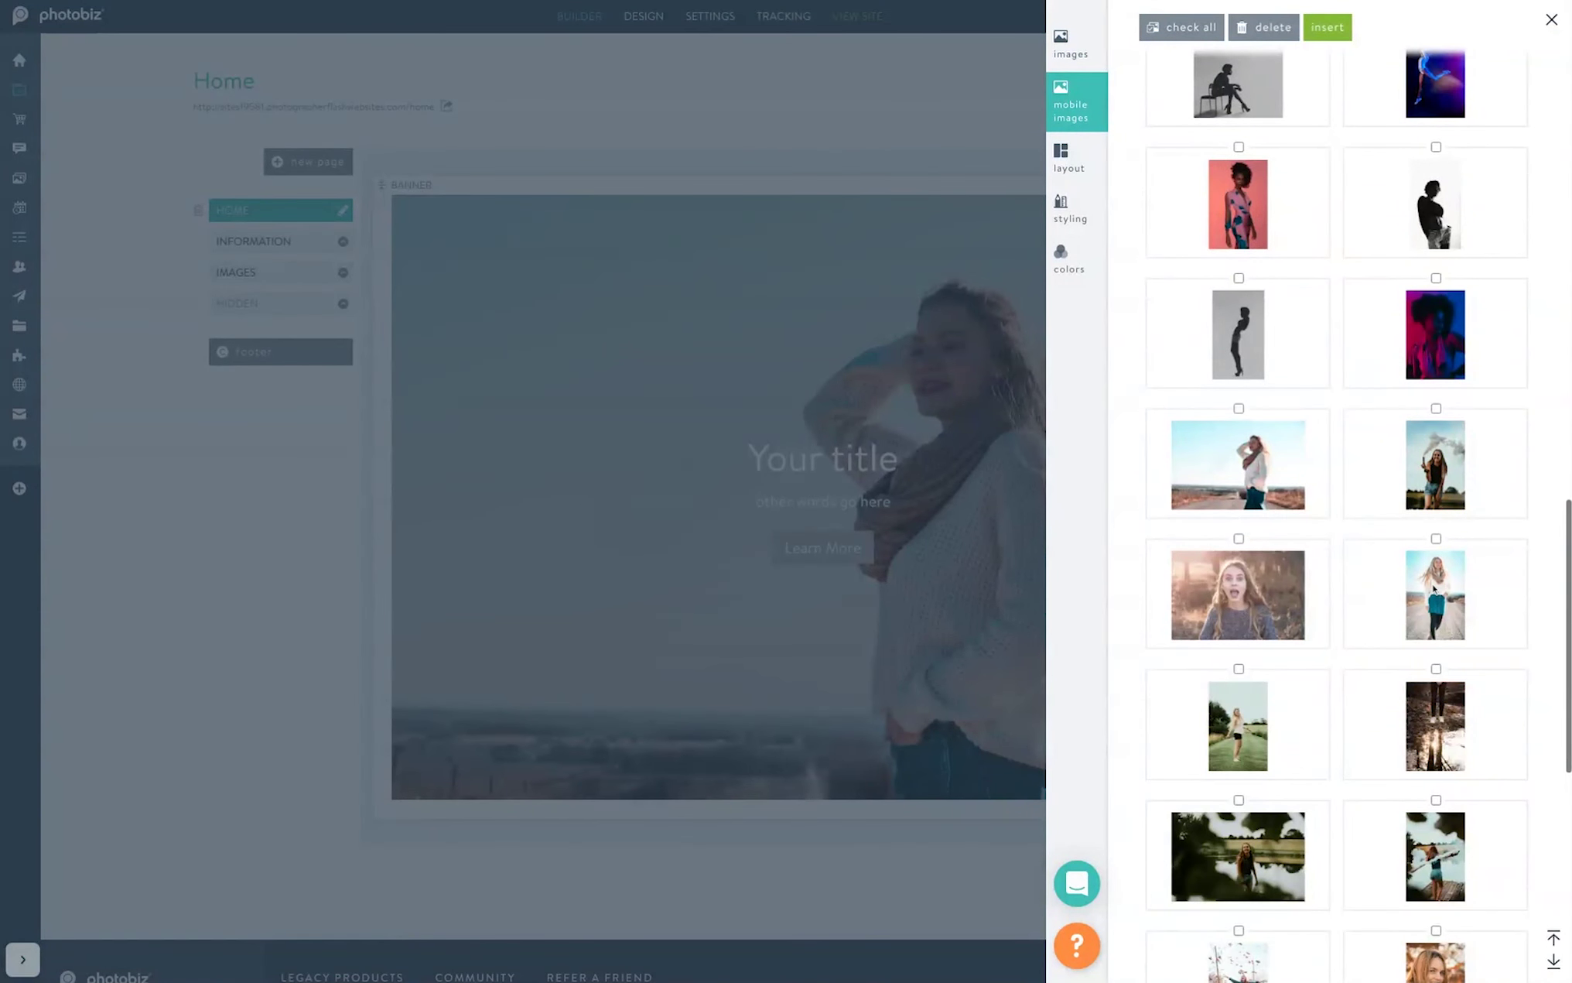
{"action": "left_click", "coordinate": [1435, 594]}
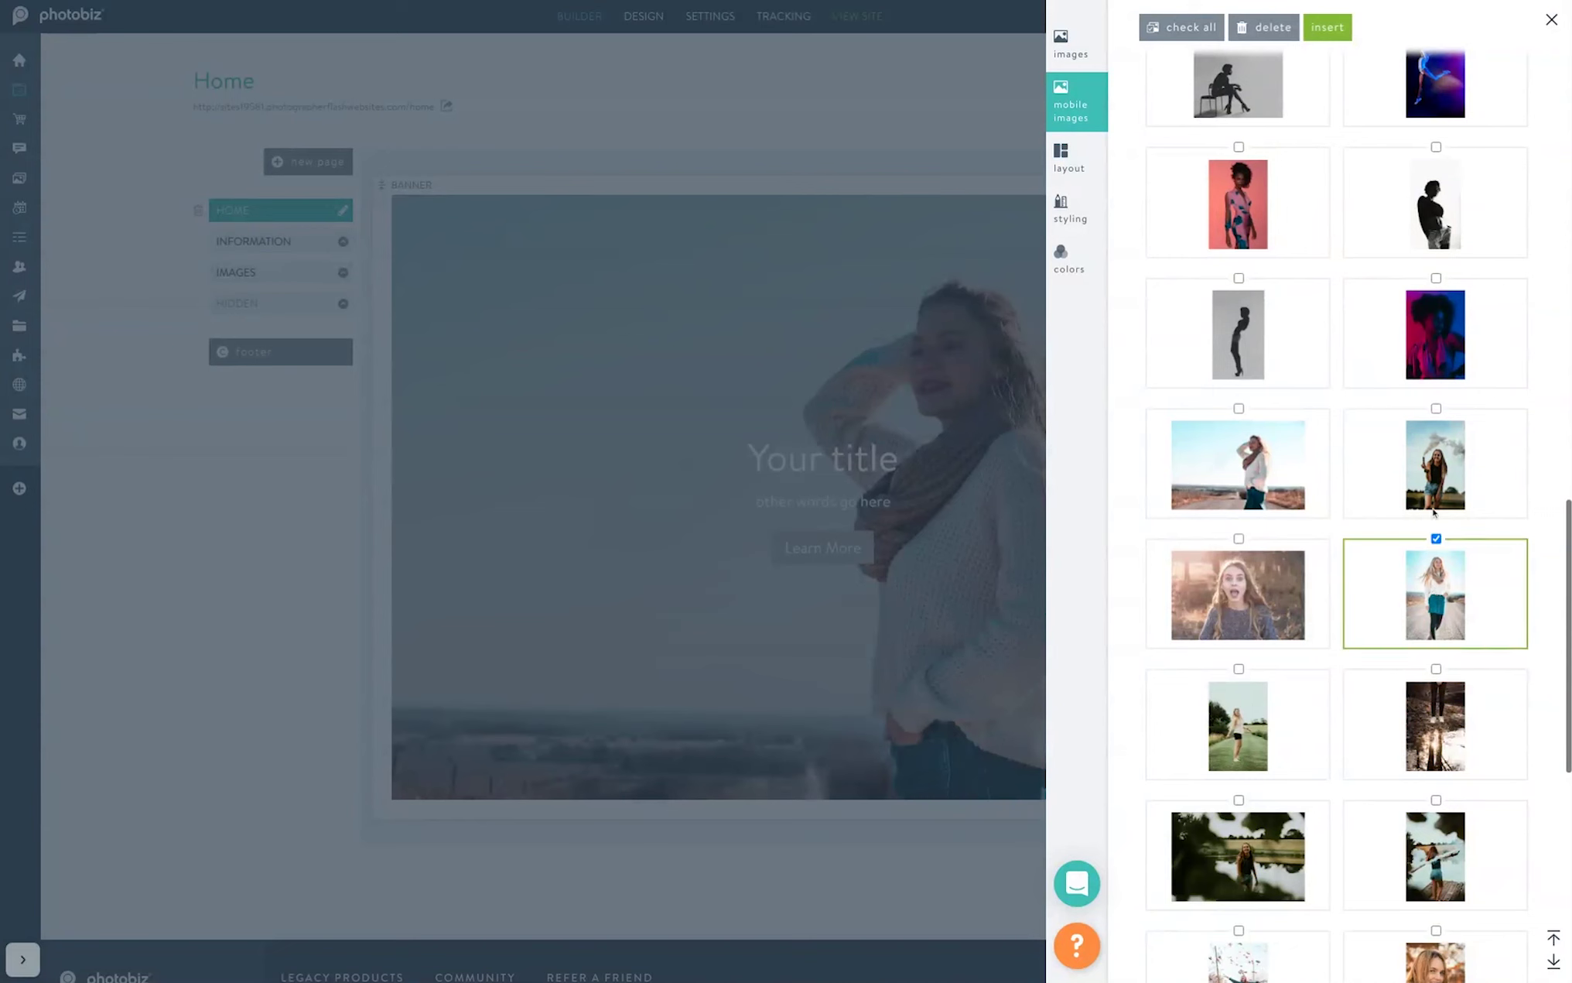
{"action": "left_click", "coordinate": [1320, 30]}
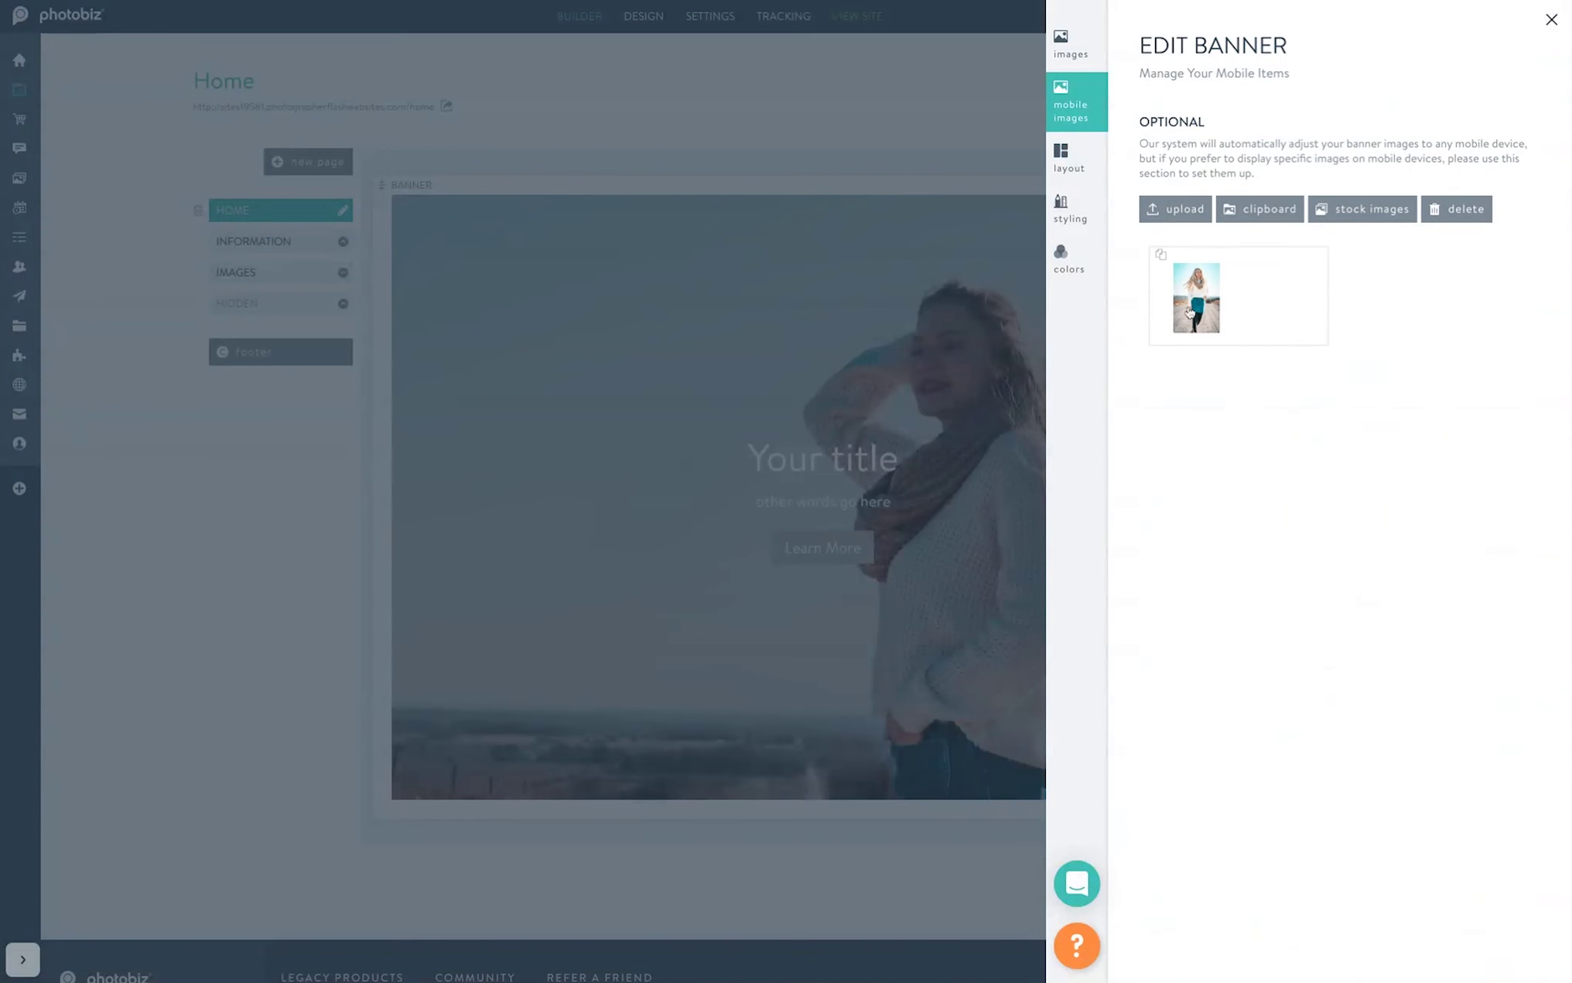
Step: Give the mobile image the title Your Title, subtitle 'other words go here' and Learn More button text
{"action": "left_click", "coordinate": [1194, 299]}
{"action": "scroll", "coordinate": [1130, 429], "scroll_direction": "down", "scroll_amount": 1}
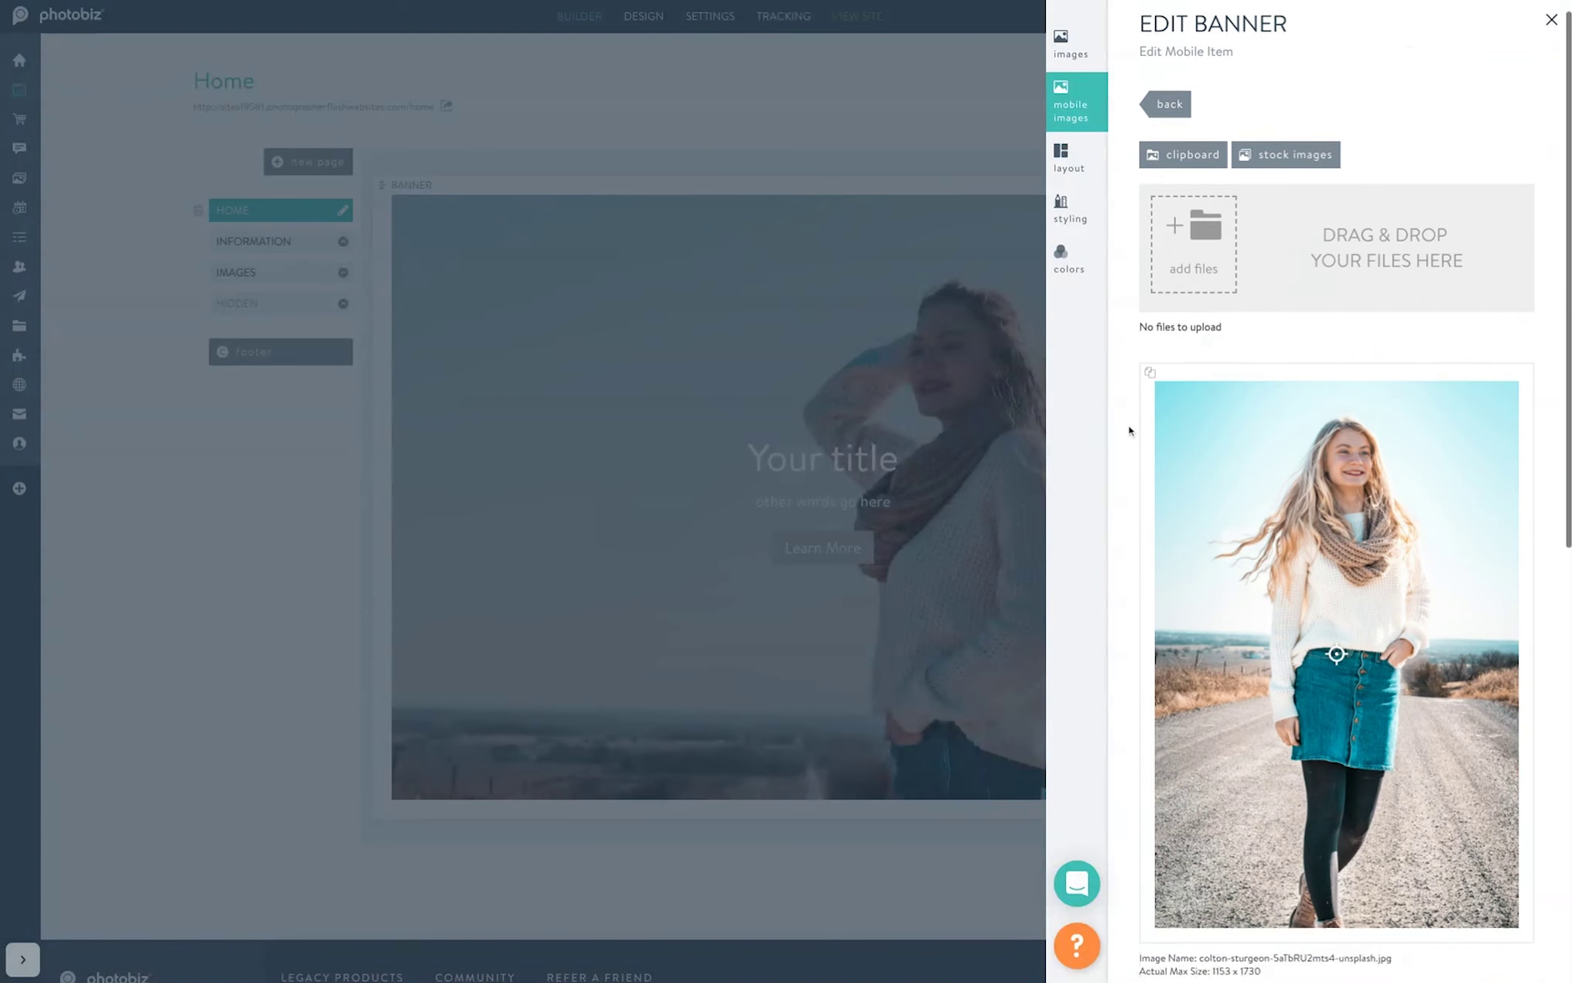
{"action": "scroll", "coordinate": [1131, 431], "scroll_direction": "down", "scroll_amount": 5}
{"action": "scroll", "coordinate": [1137, 491], "scroll_direction": "down", "scroll_amount": 3}
{"action": "left_click", "coordinate": [1147, 528]}
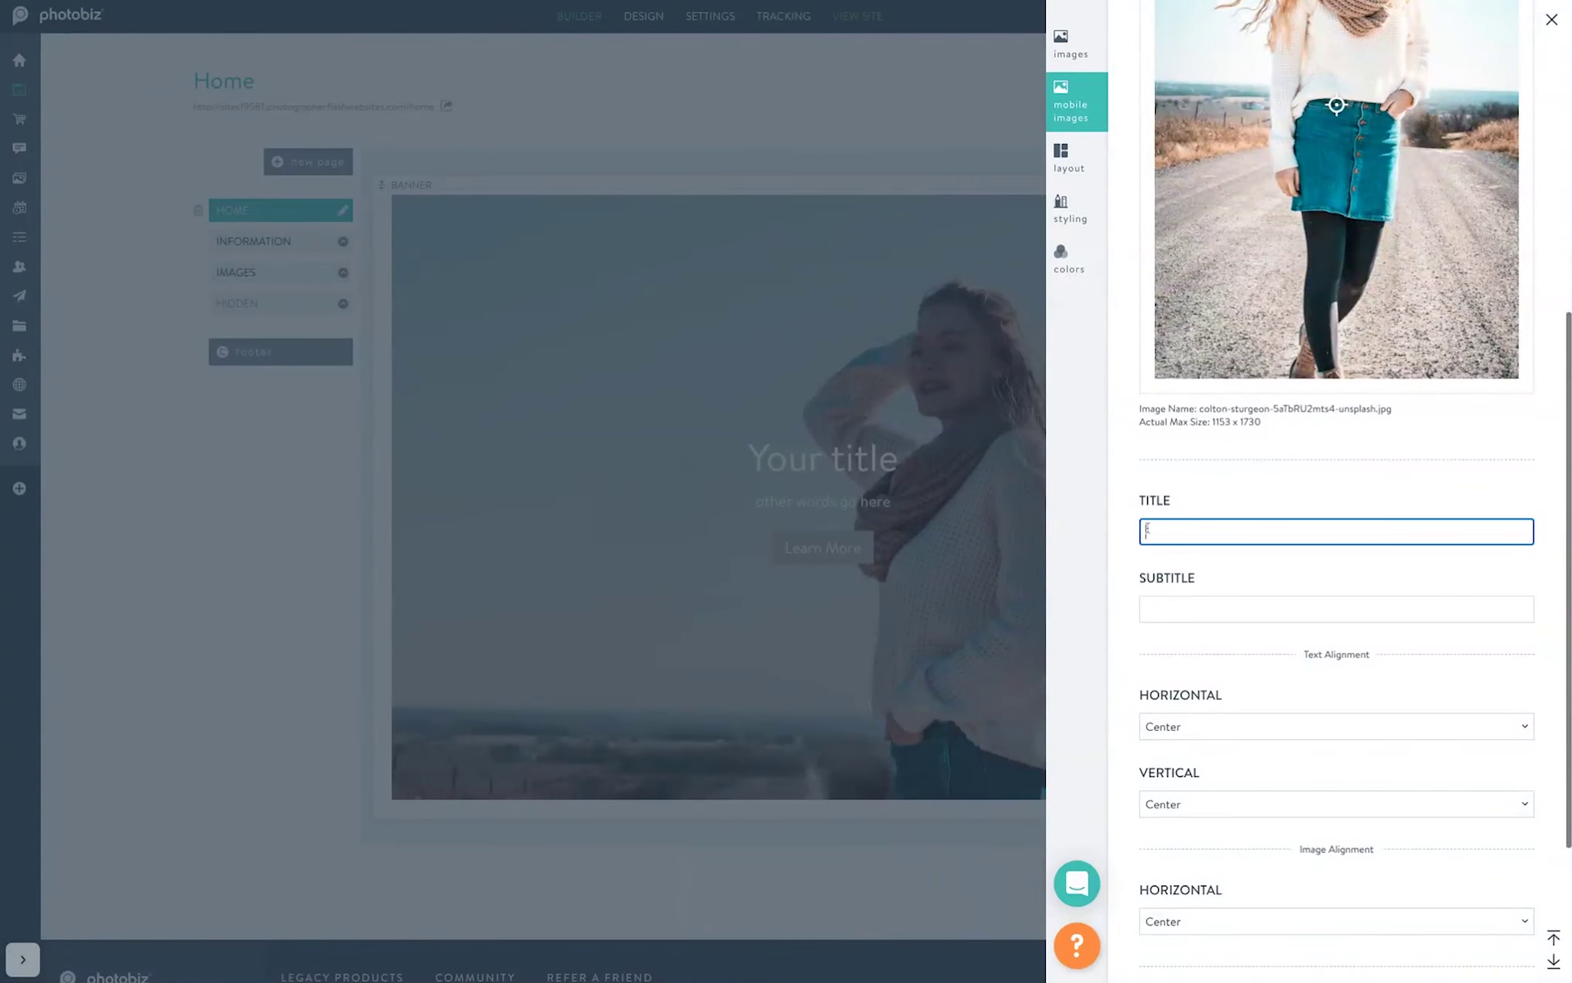
{"action": "type", "text": "Your Title"}
{"action": "left_click", "coordinate": [1152, 607]}
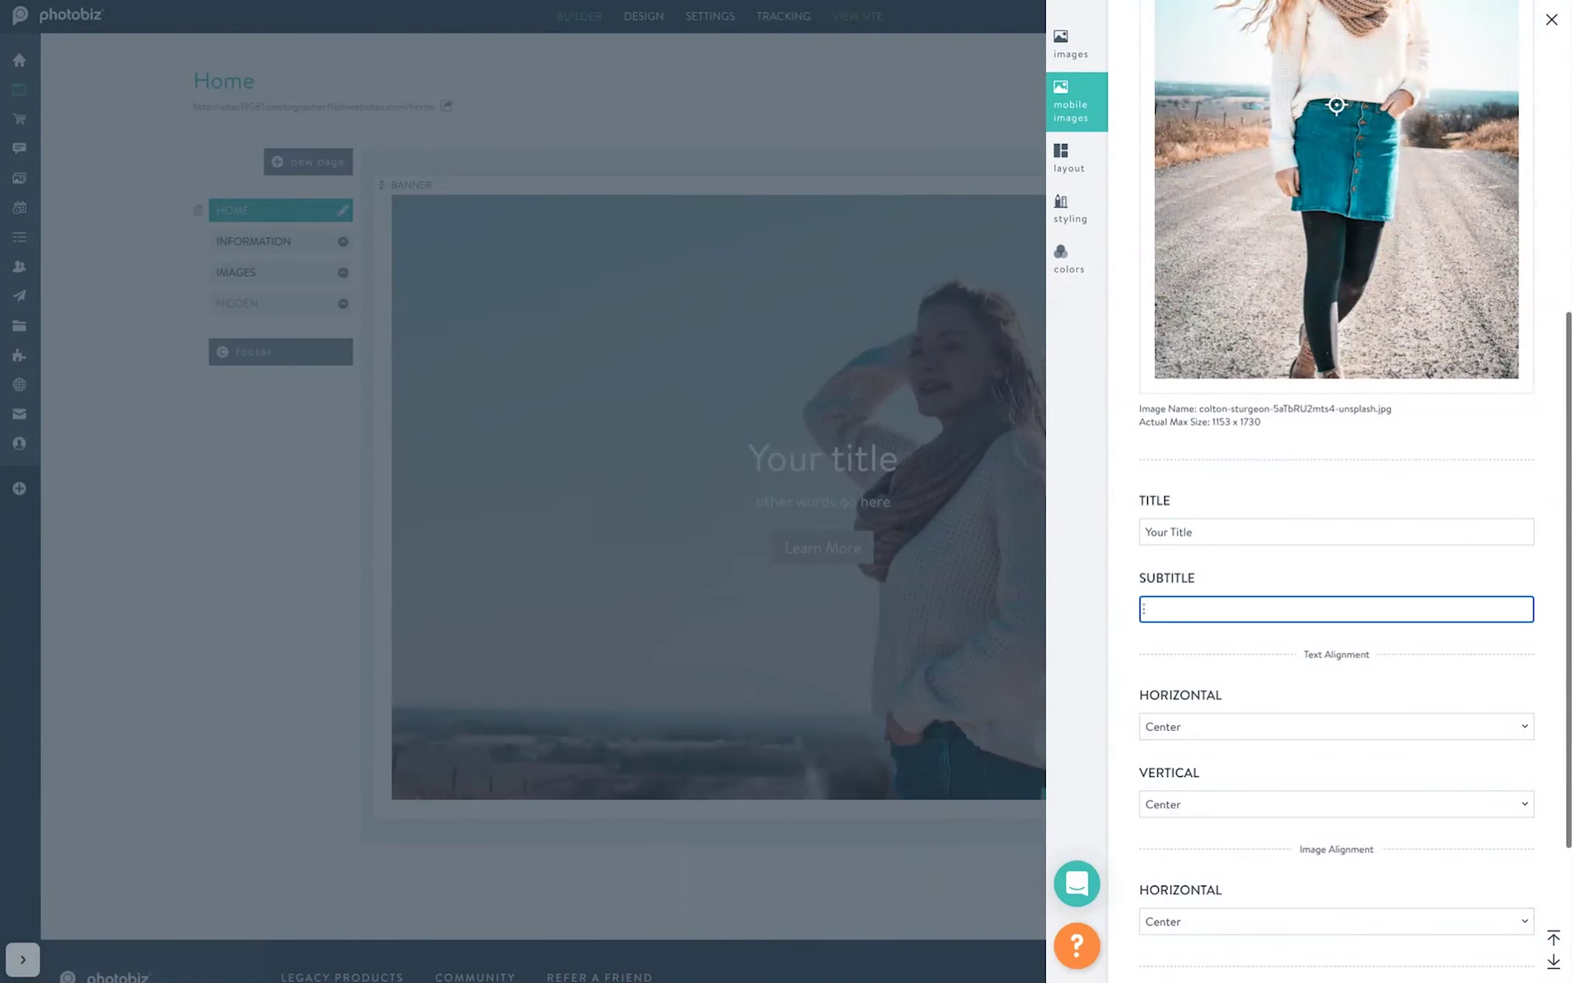
{"action": "type", "text": "other words go here"}
{"action": "scroll", "coordinate": [1128, 683], "scroll_direction": "down", "scroll_amount": 5}
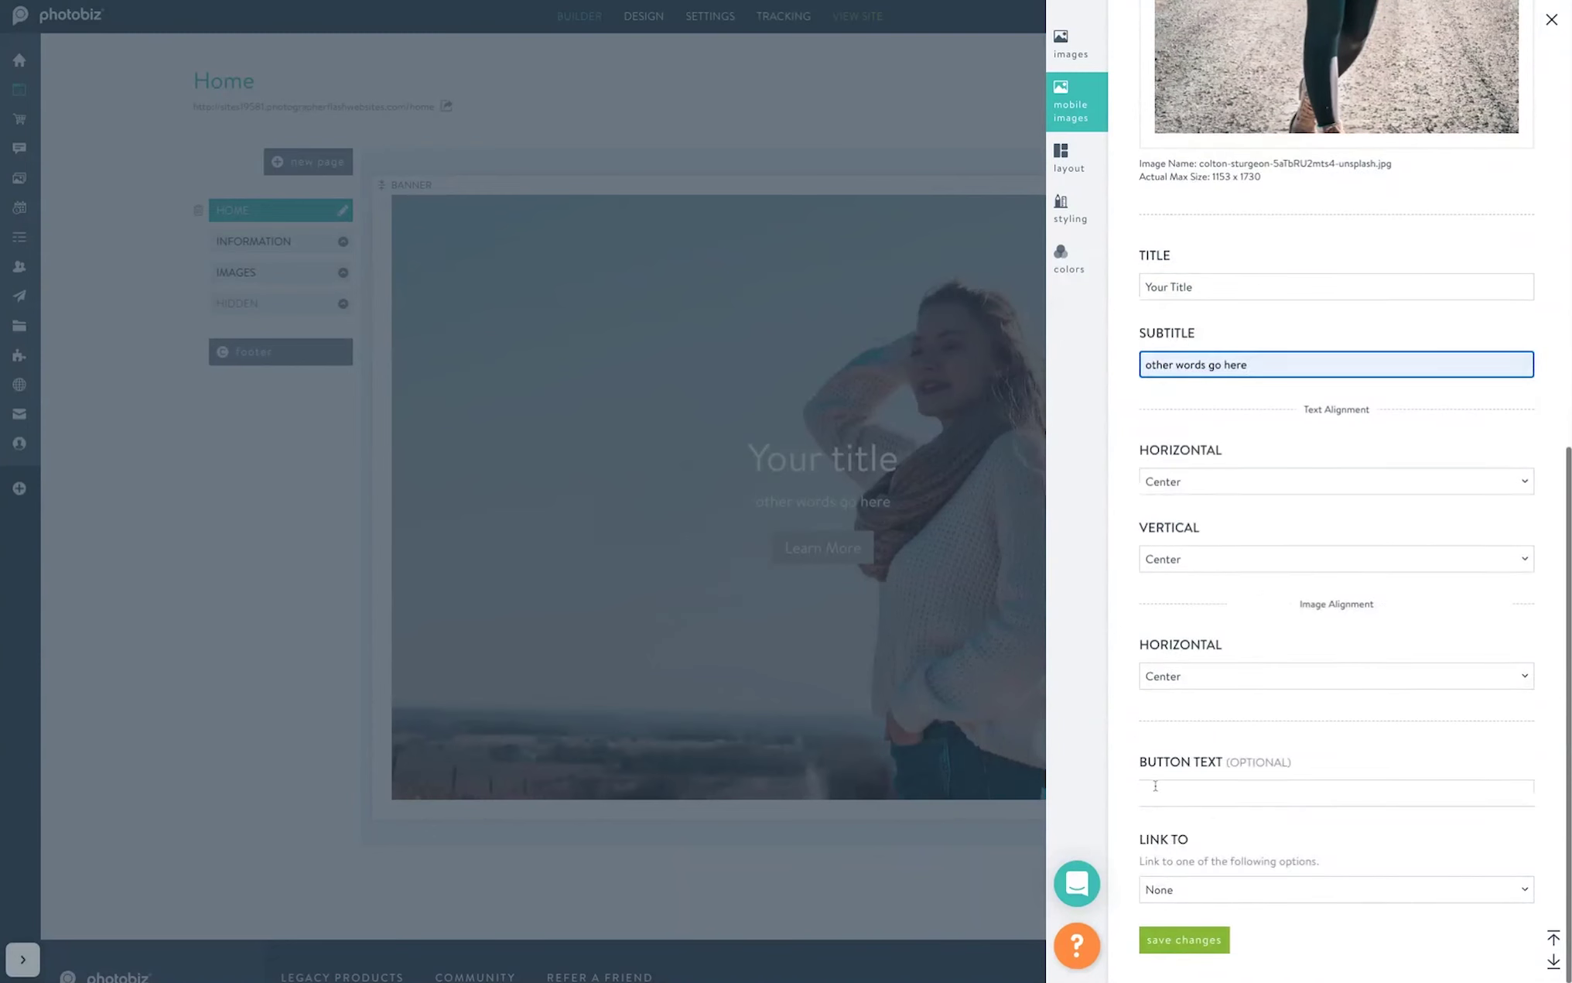
{"action": "left_click", "coordinate": [1155, 793]}
Step: Link the button to the ABOUT THE PHOTOGRAPHER page and save the mobile item
{"action": "left_click", "coordinate": [1171, 888]}
{"action": "left_click", "coordinate": [1172, 965]}
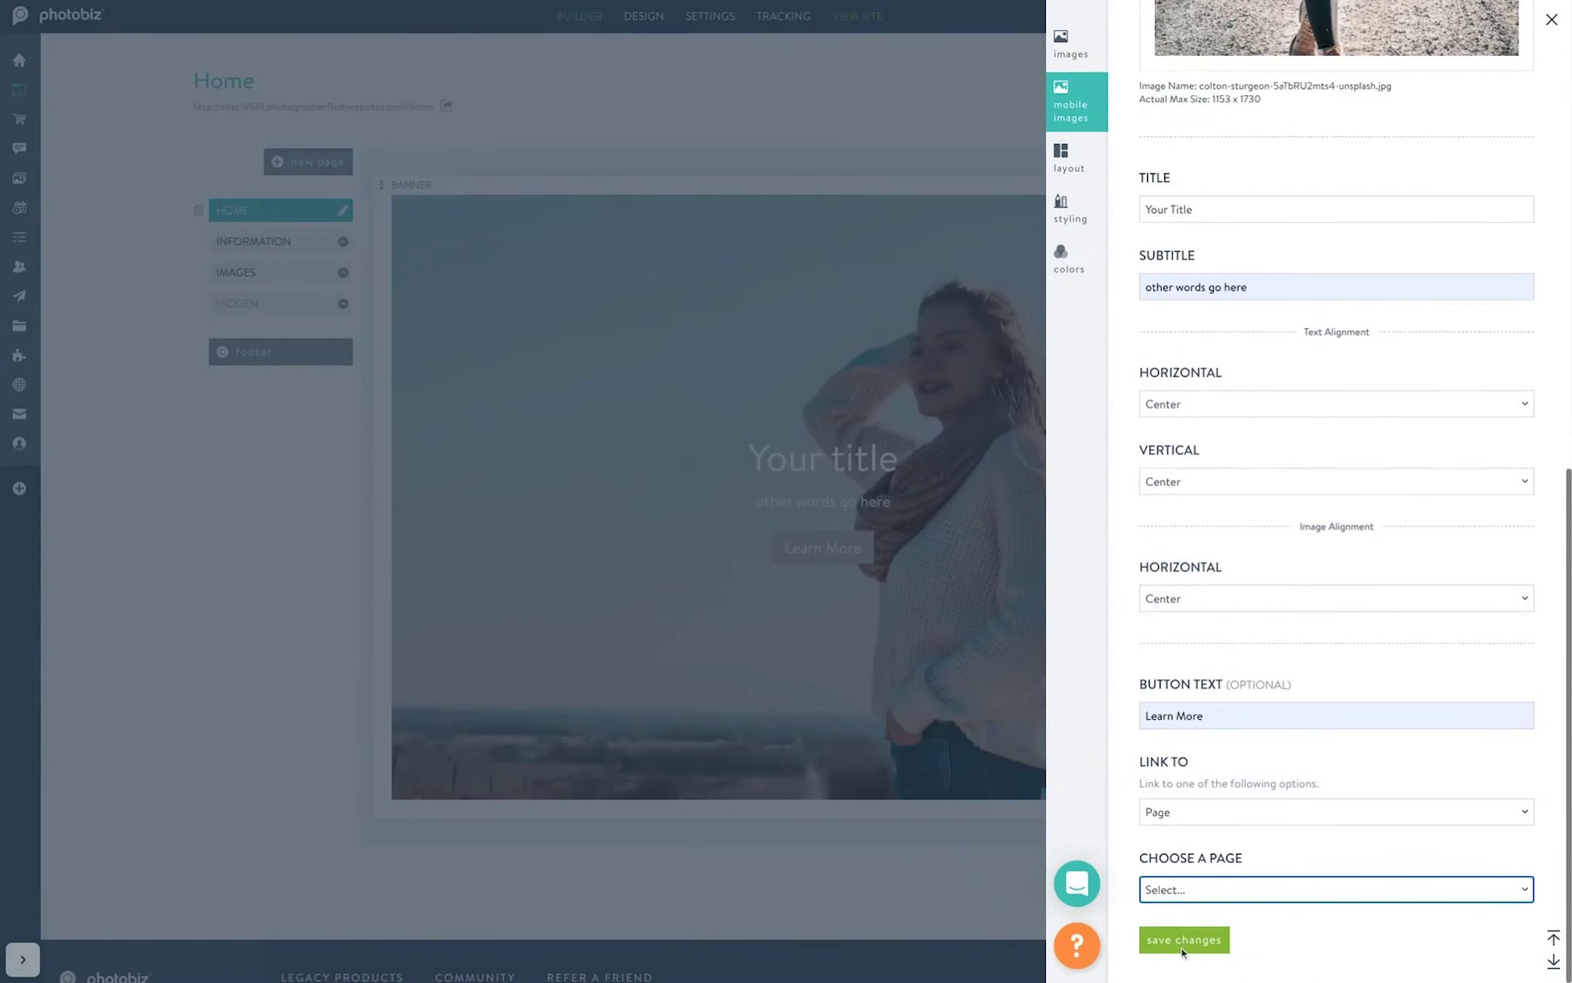
{"action": "left_click", "coordinate": [1170, 903]}
{"action": "left_click", "coordinate": [1183, 939]}
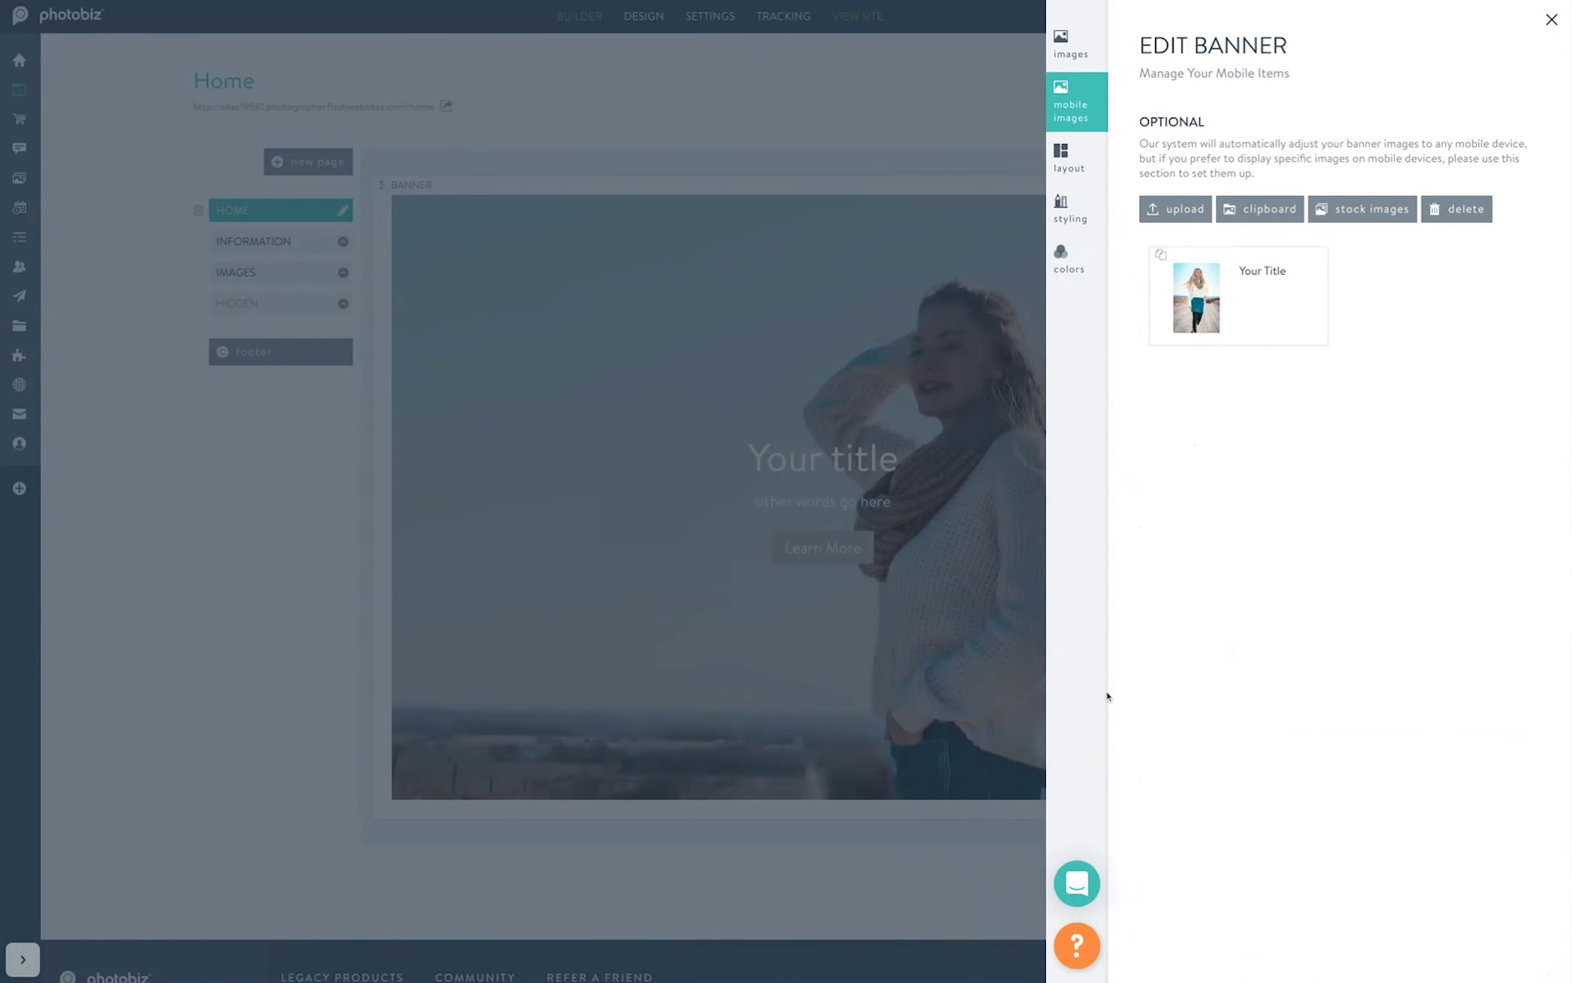
Step: Switch the banner to the Classic Medium layout
{"action": "left_click", "coordinate": [1080, 167]}
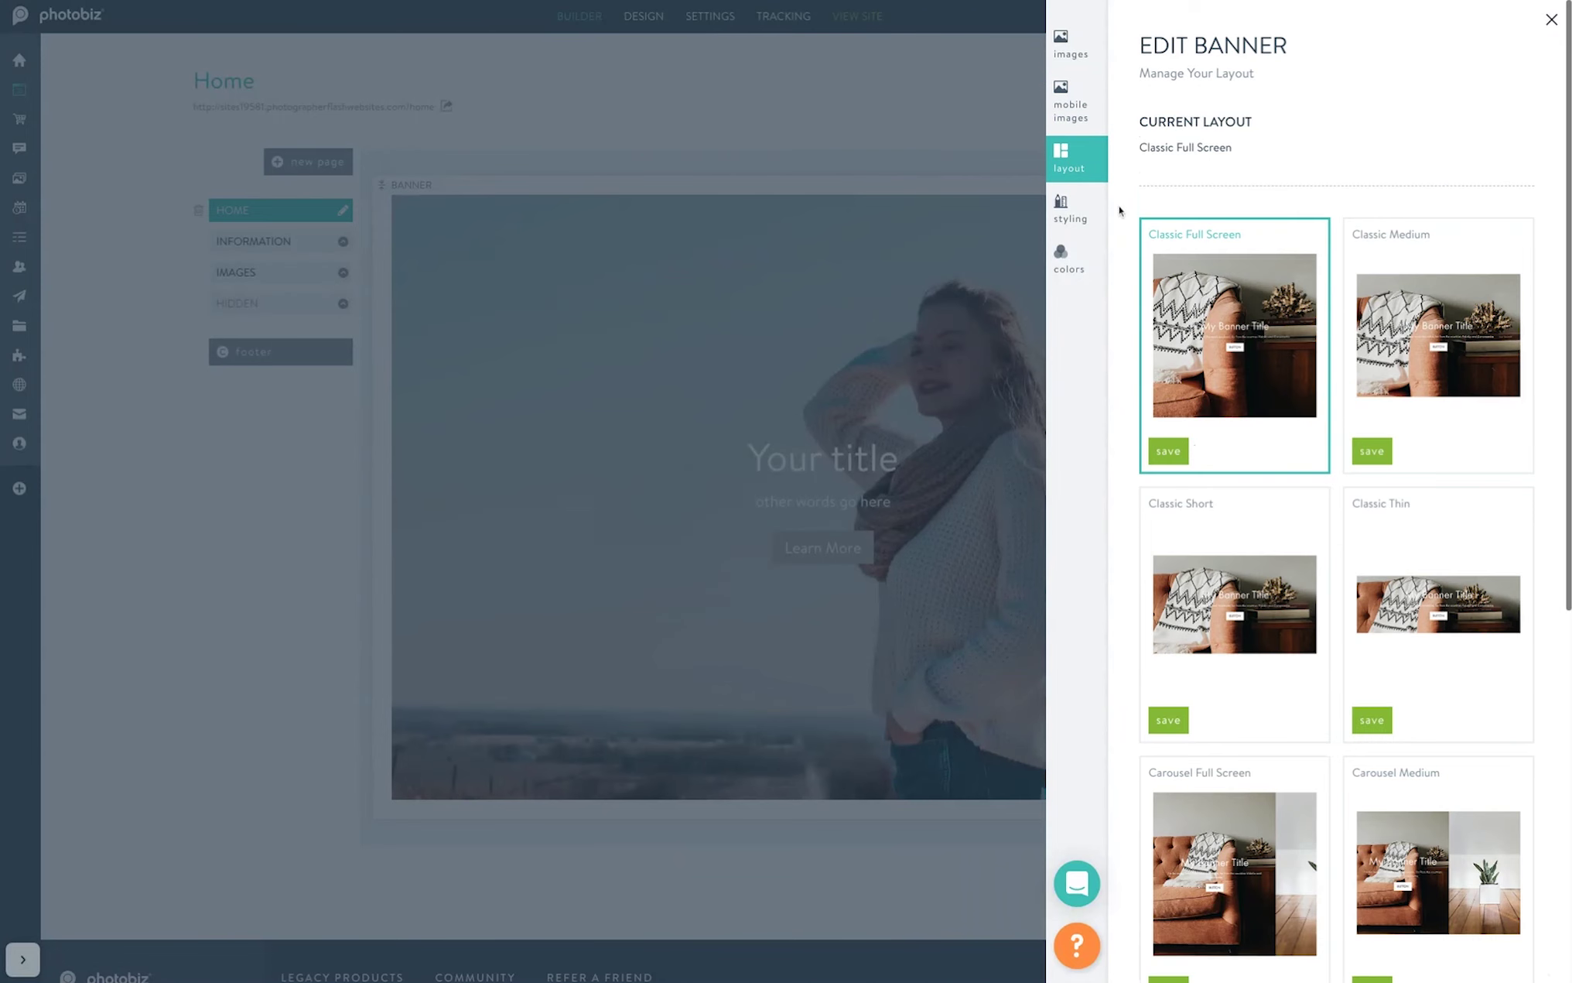
{"action": "scroll", "coordinate": [1118, 209], "scroll_direction": "down", "scroll_amount": 4}
{"action": "scroll", "coordinate": [1119, 208], "scroll_direction": "down", "scroll_amount": 3}
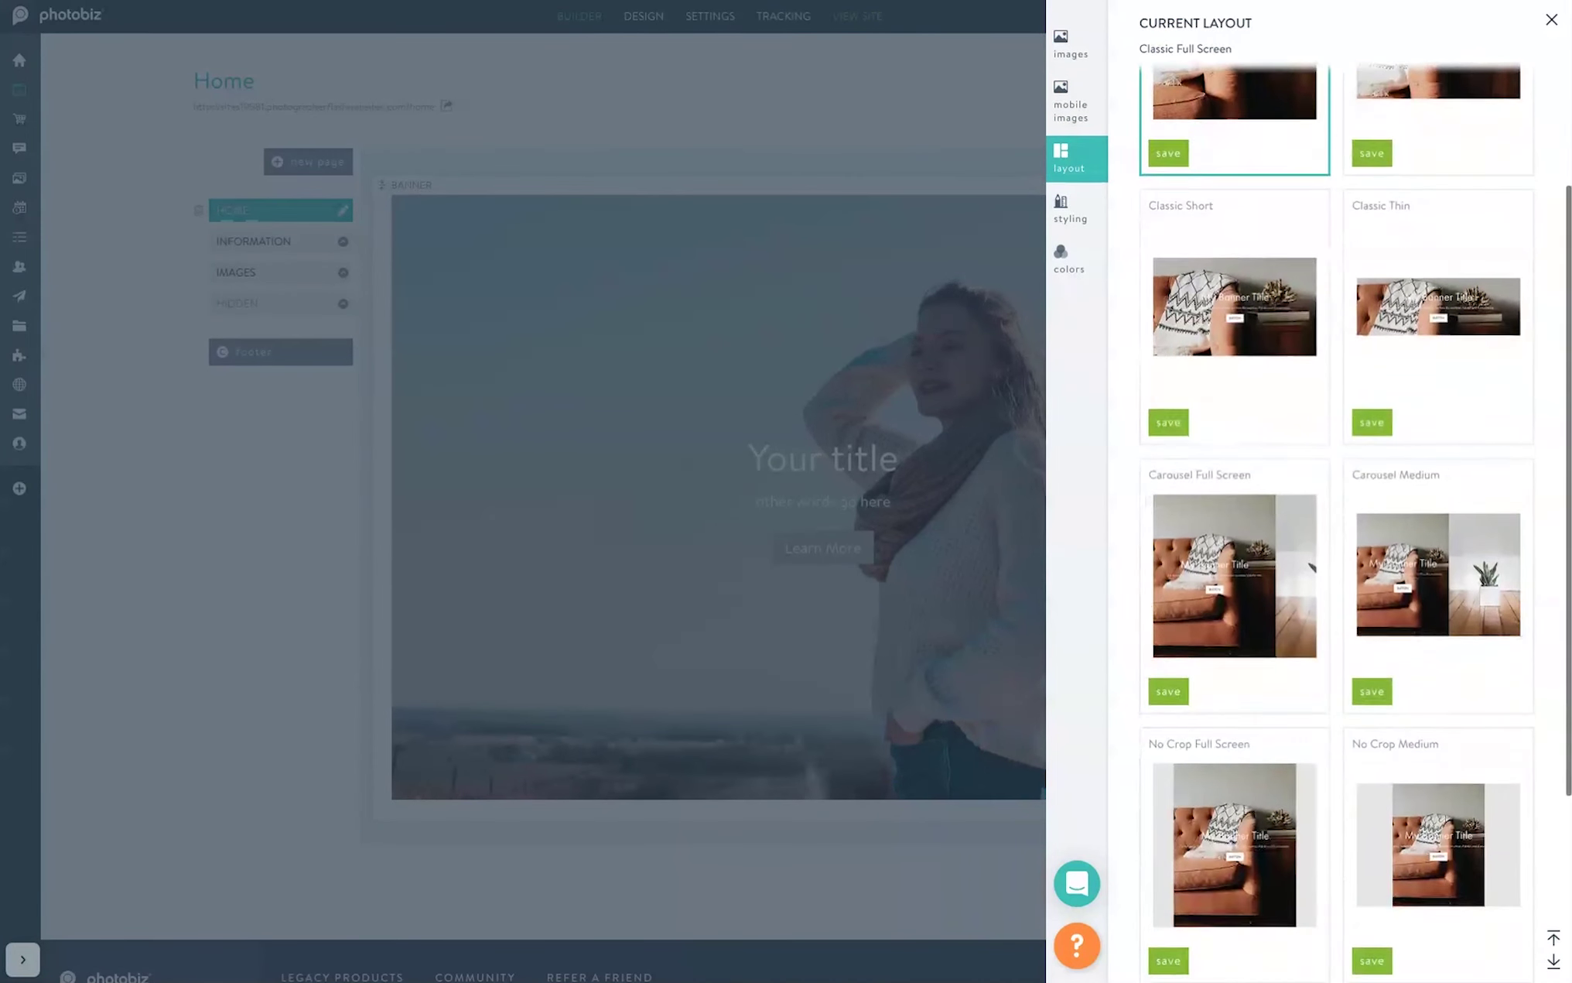
{"action": "scroll", "coordinate": [1118, 208], "scroll_direction": "down", "scroll_amount": 4}
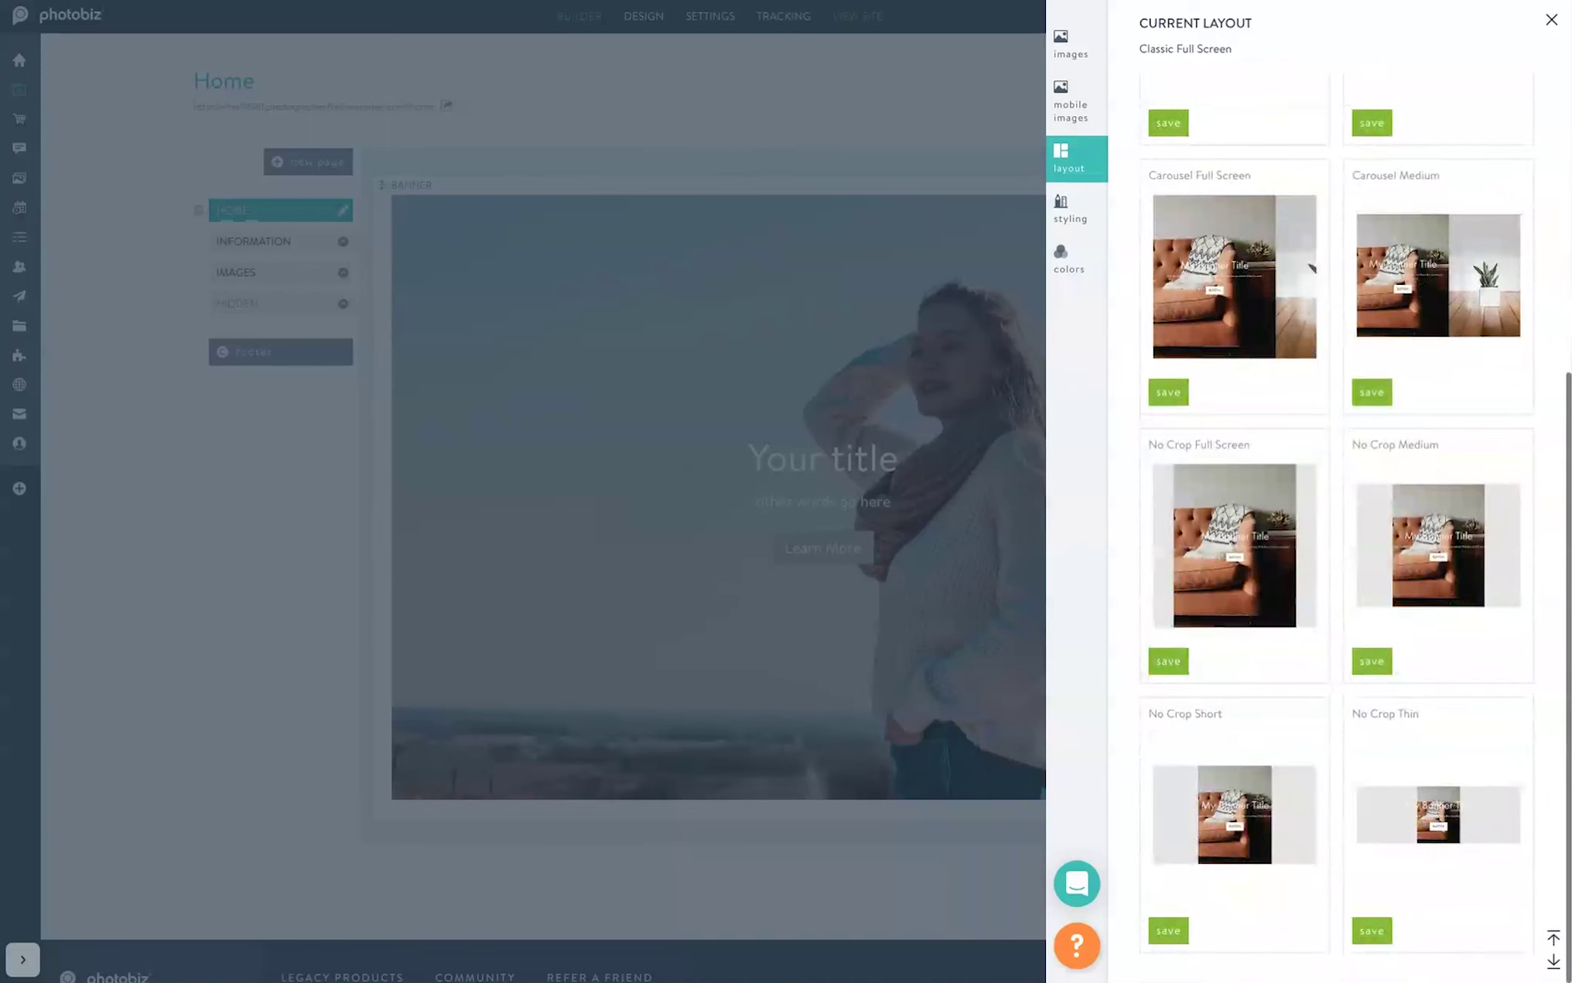
{"action": "scroll", "coordinate": [1229, 369], "scroll_direction": "up", "scroll_amount": 5}
{"action": "scroll", "coordinate": [1229, 368], "scroll_direction": "up", "scroll_amount": 5}
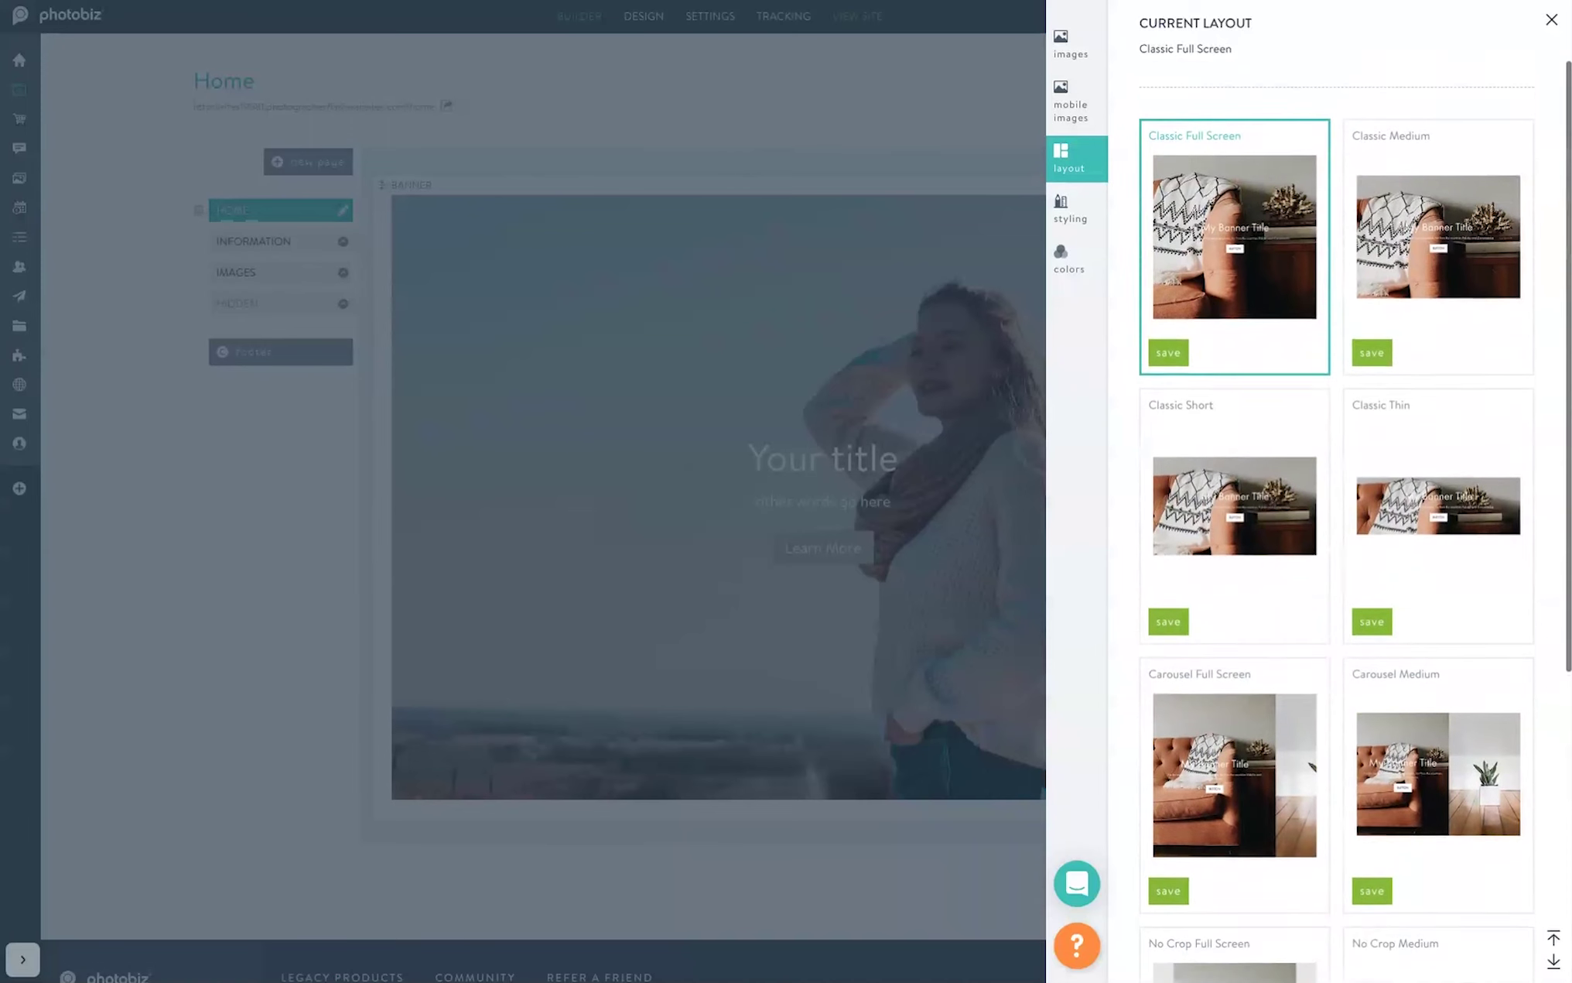
{"action": "left_click", "coordinate": [1371, 360]}
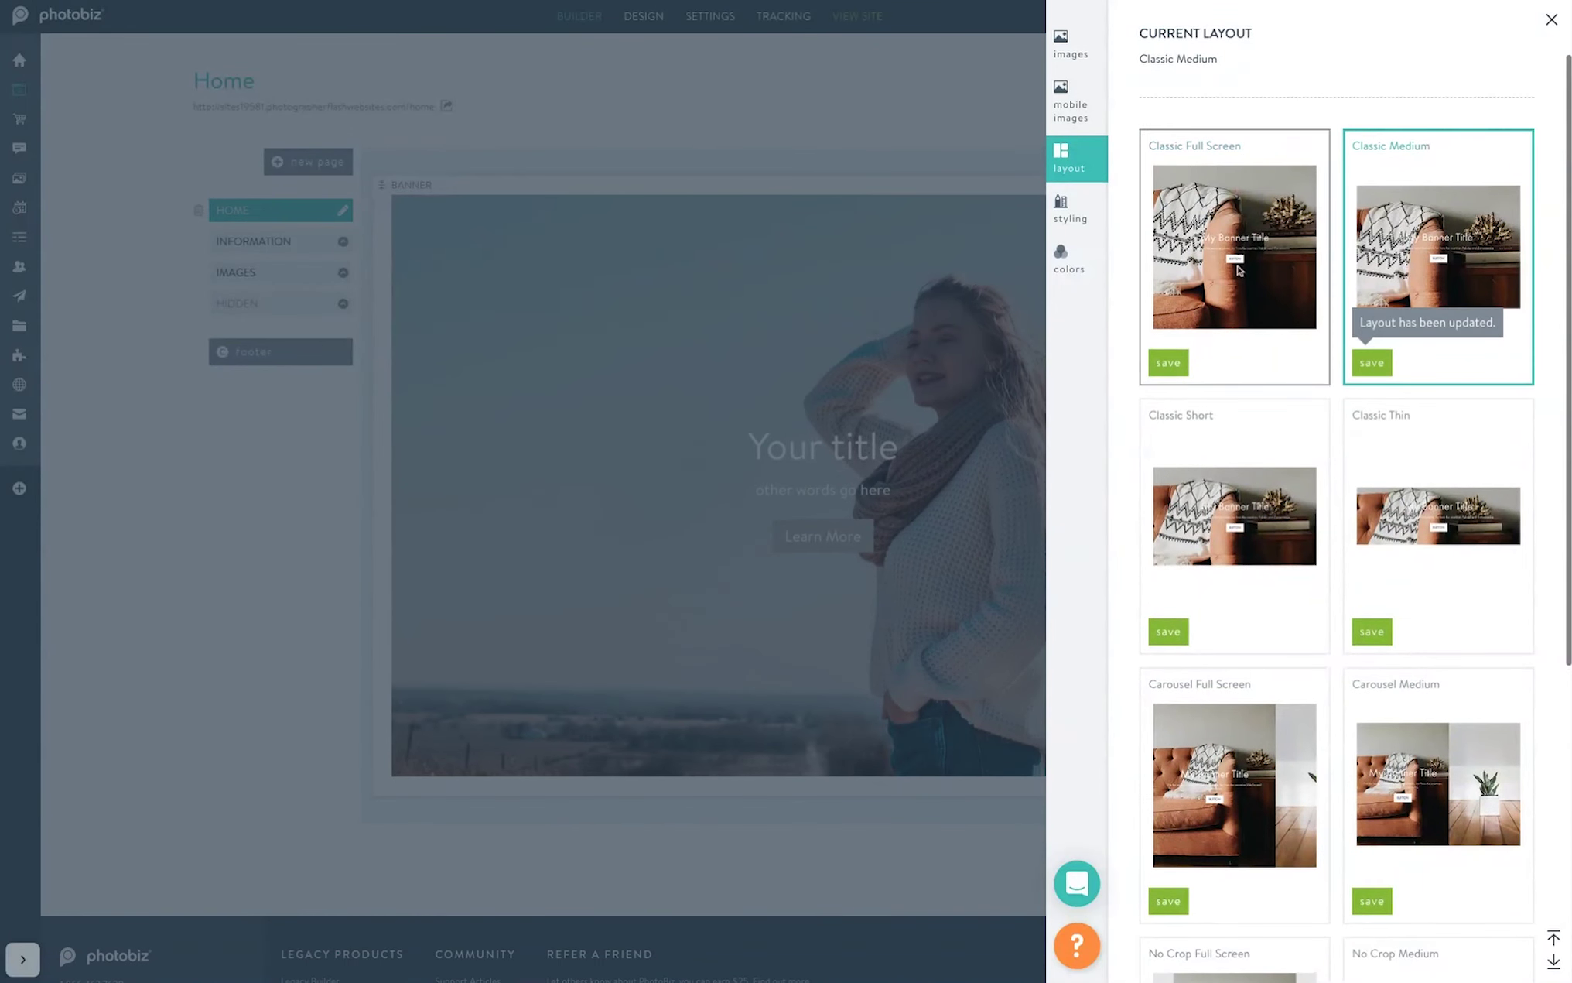
Step: Look over the banner's styling options, then bring up its title, text, button and overlay colours
{"action": "left_click", "coordinate": [1078, 219]}
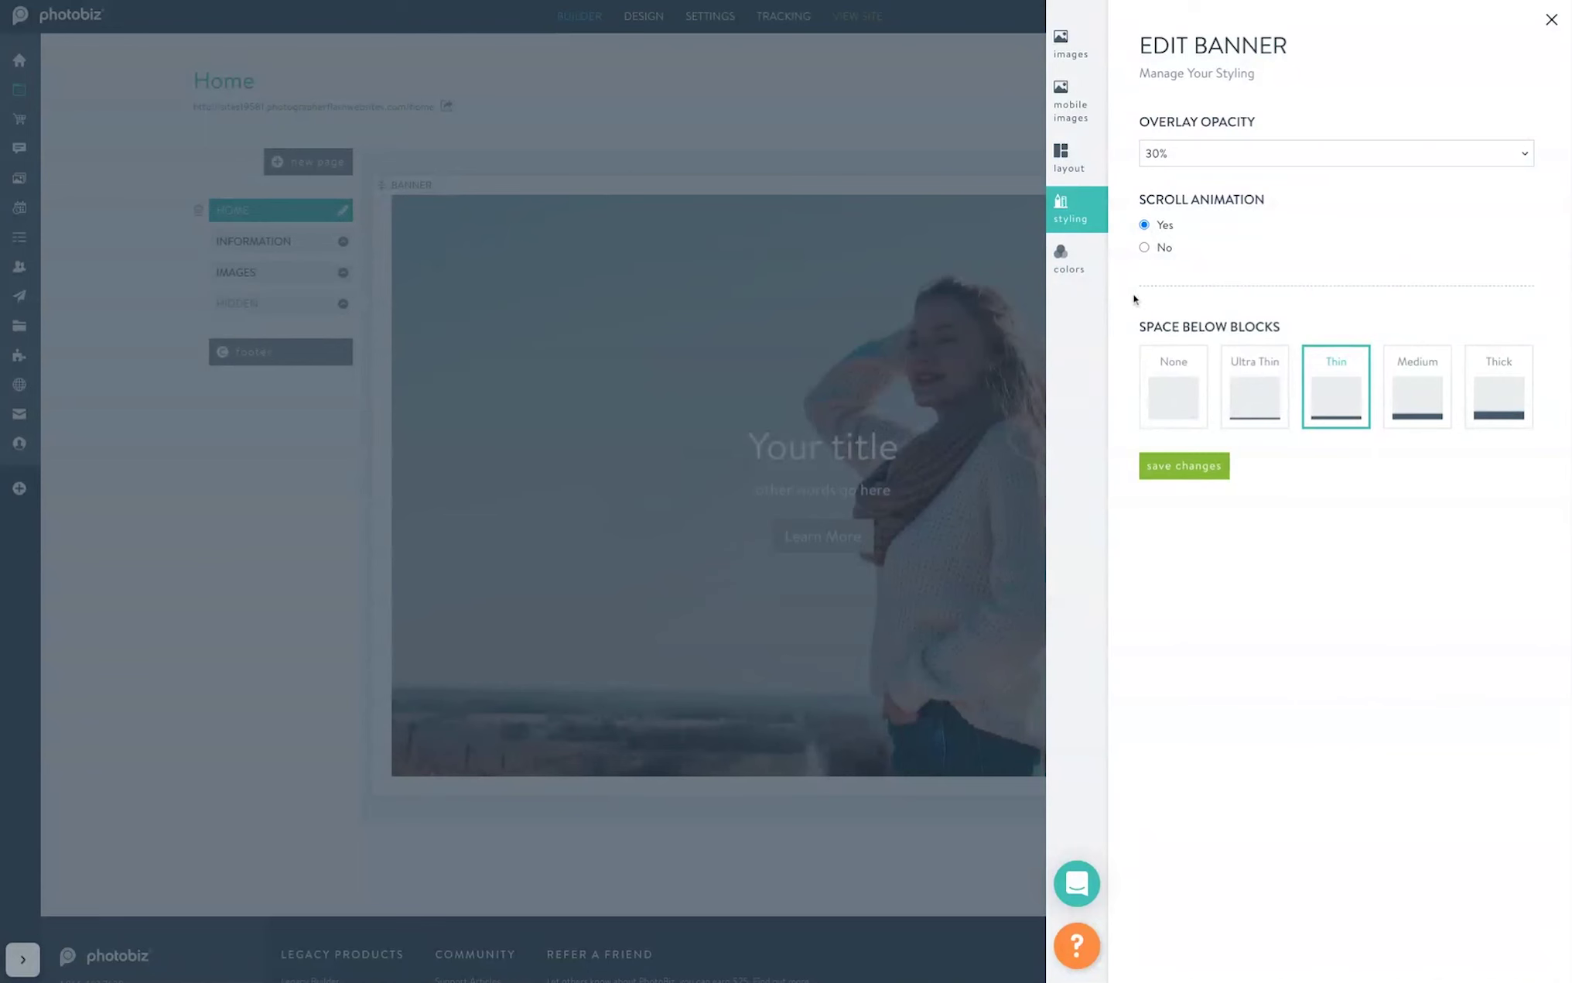
{"action": "left_click", "coordinate": [1078, 262]}
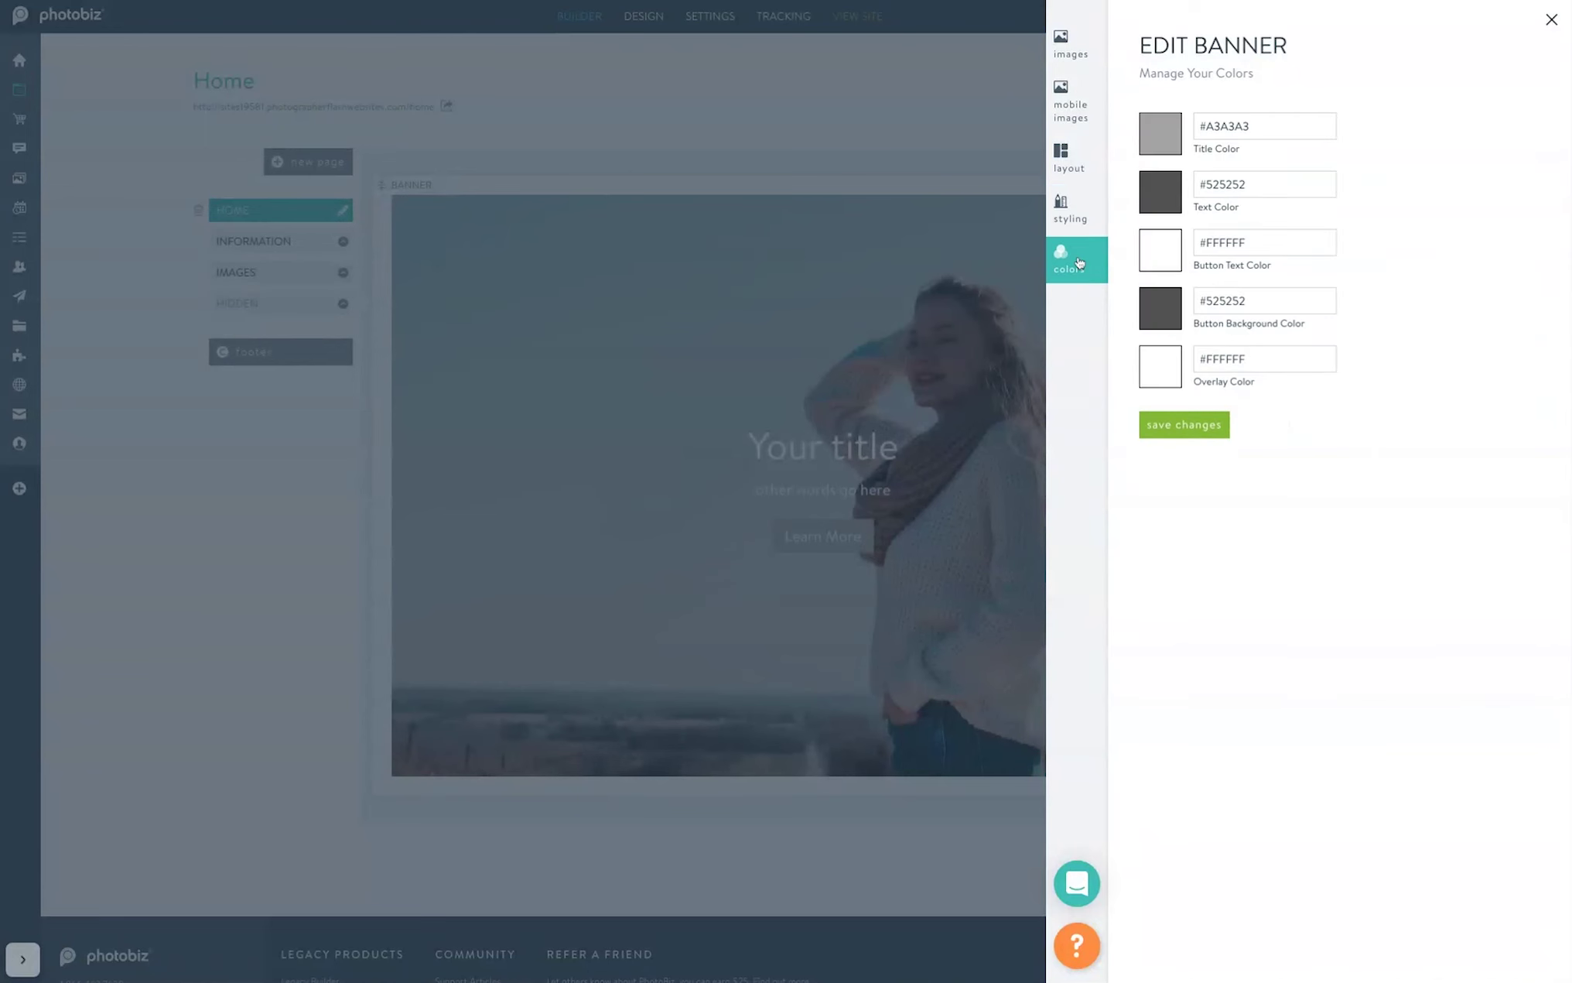